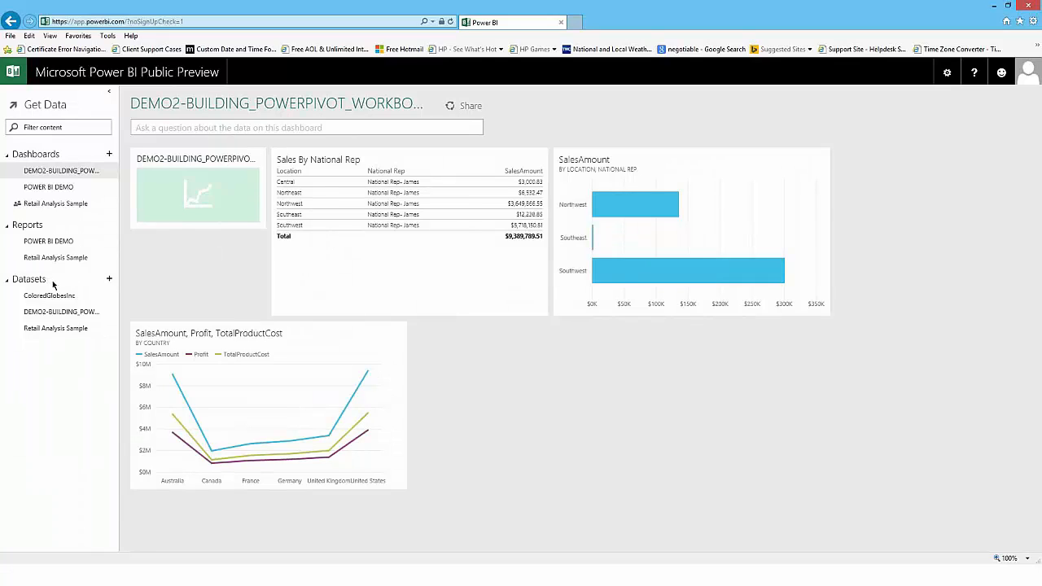
Step: Start an Excel workbook upload from the computer and browse to D:\temp\UNIVERSITy
click(109, 281)
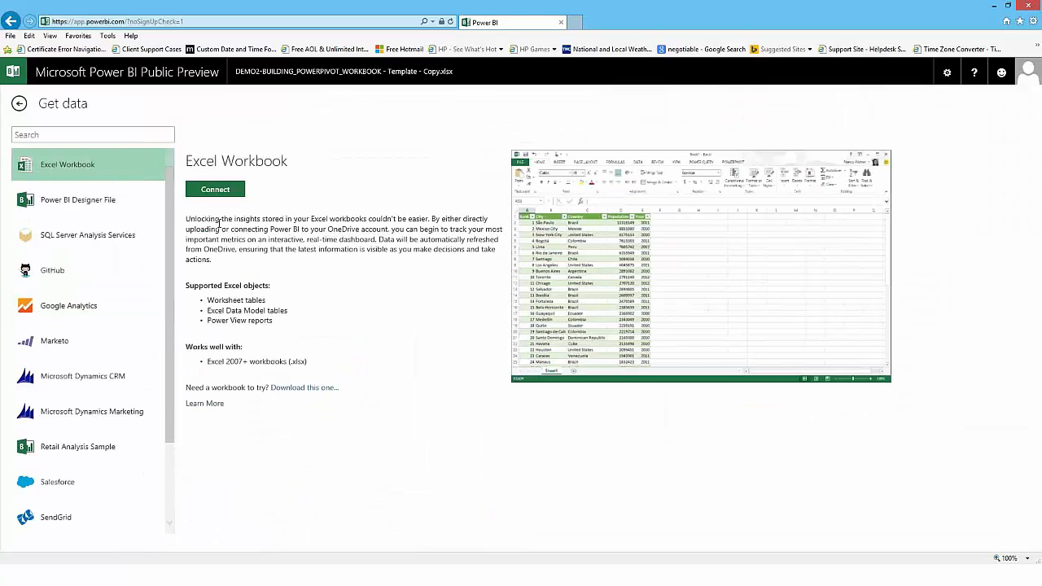
click(215, 189)
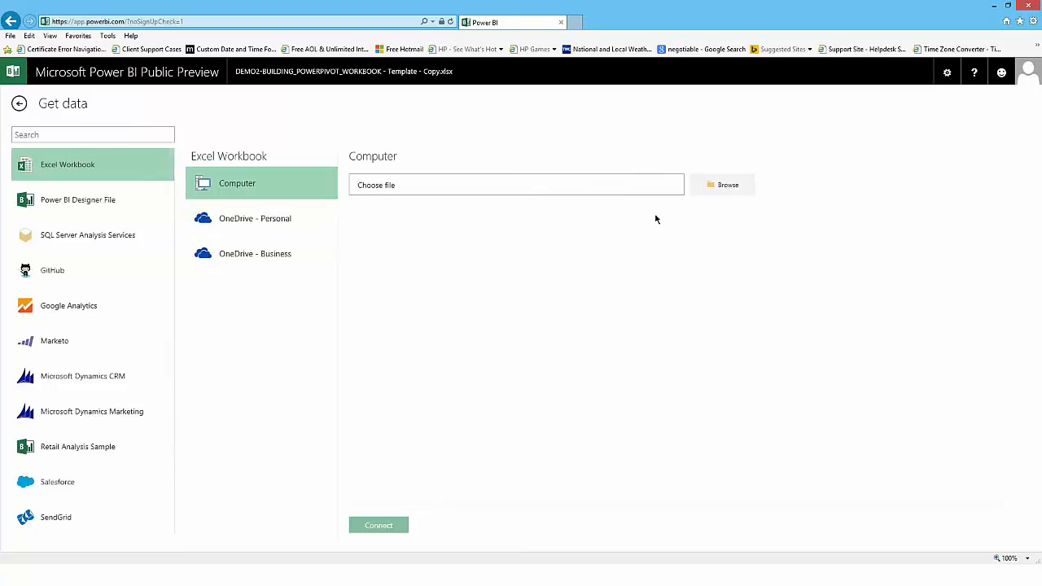
click(716, 186)
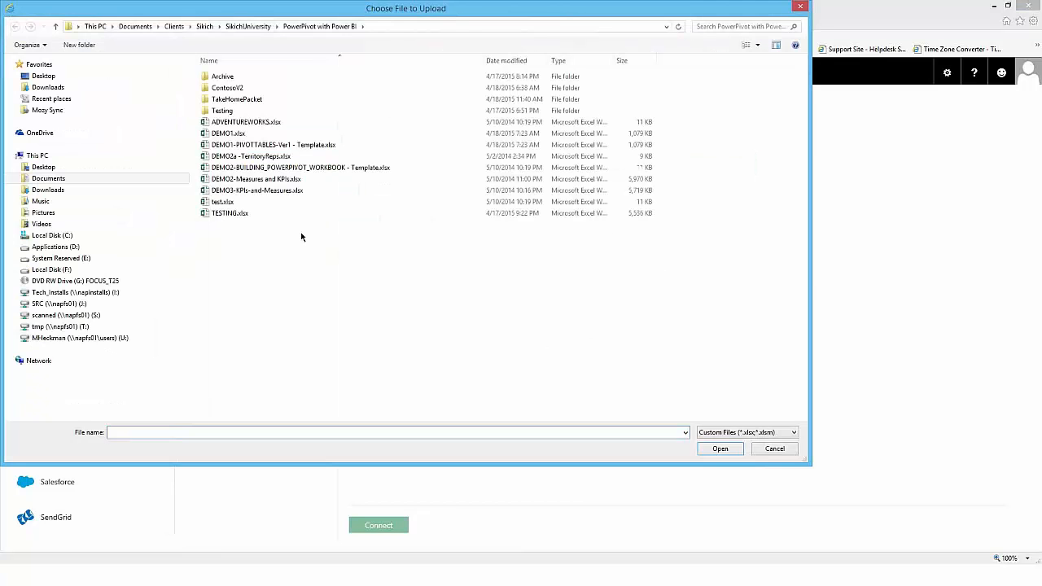
click(55, 247)
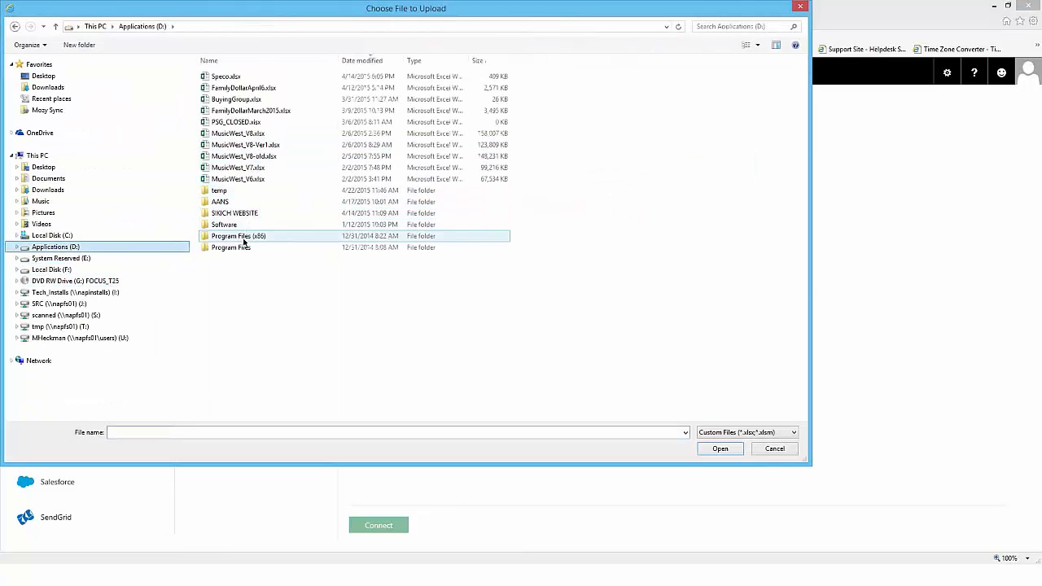
click(220, 191)
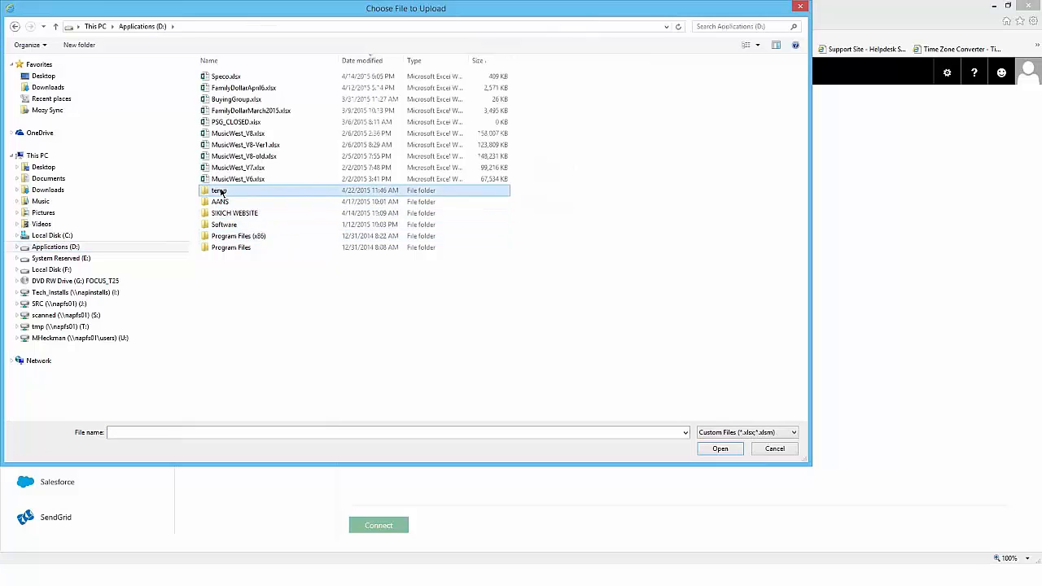
double_click(220, 190)
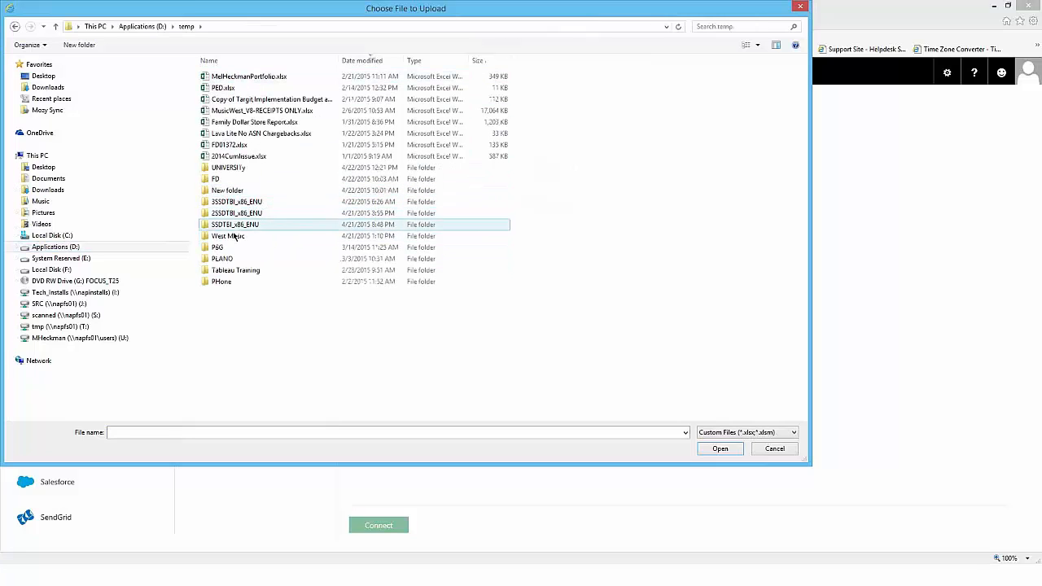
double_click(228, 168)
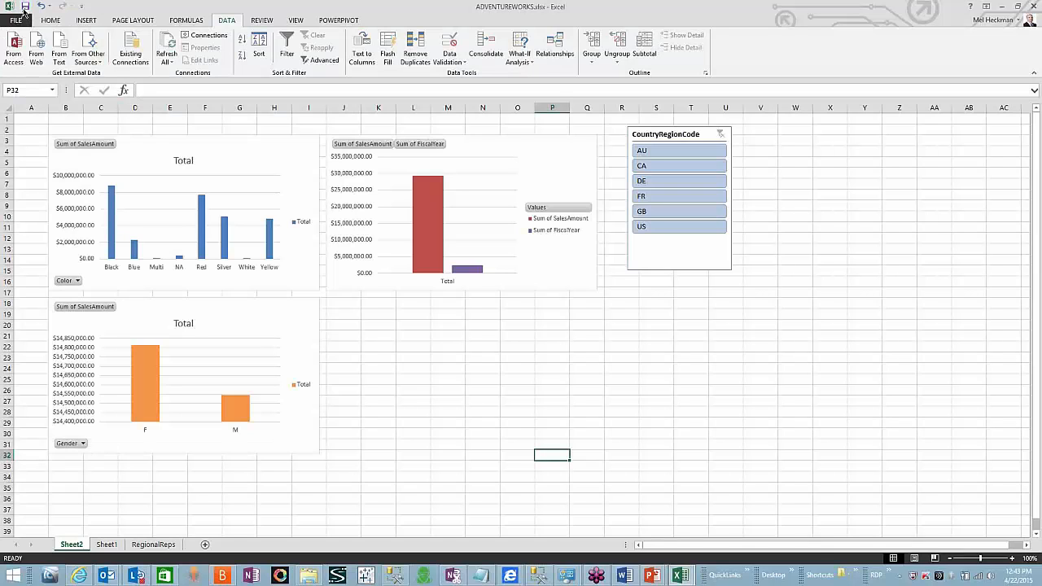
Step: Save ADVENTUREWORKS.xlsx in Excel and close it, confirming the save
click(25, 7)
key(ctrl+w)
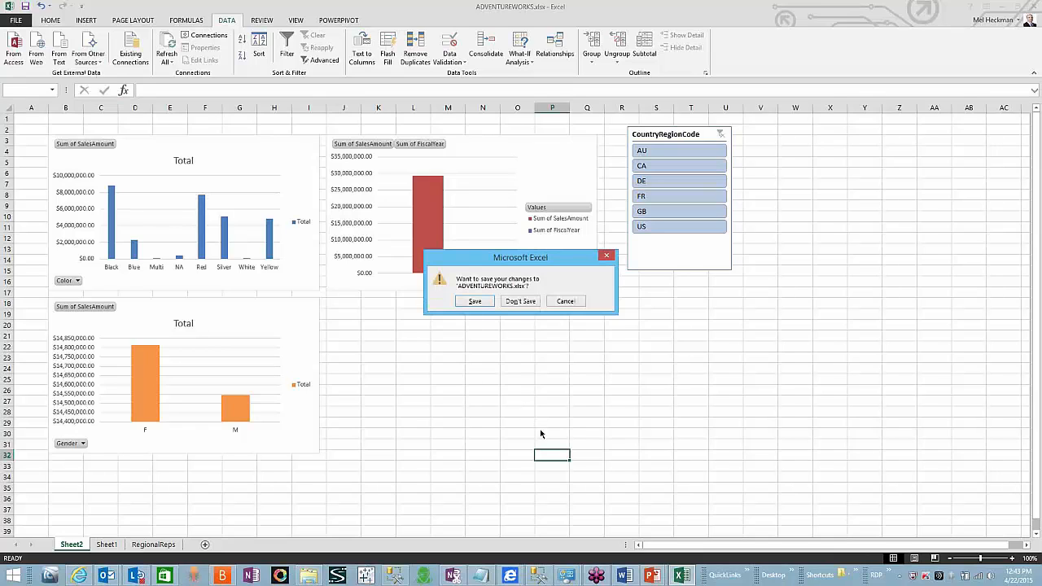
click(473, 302)
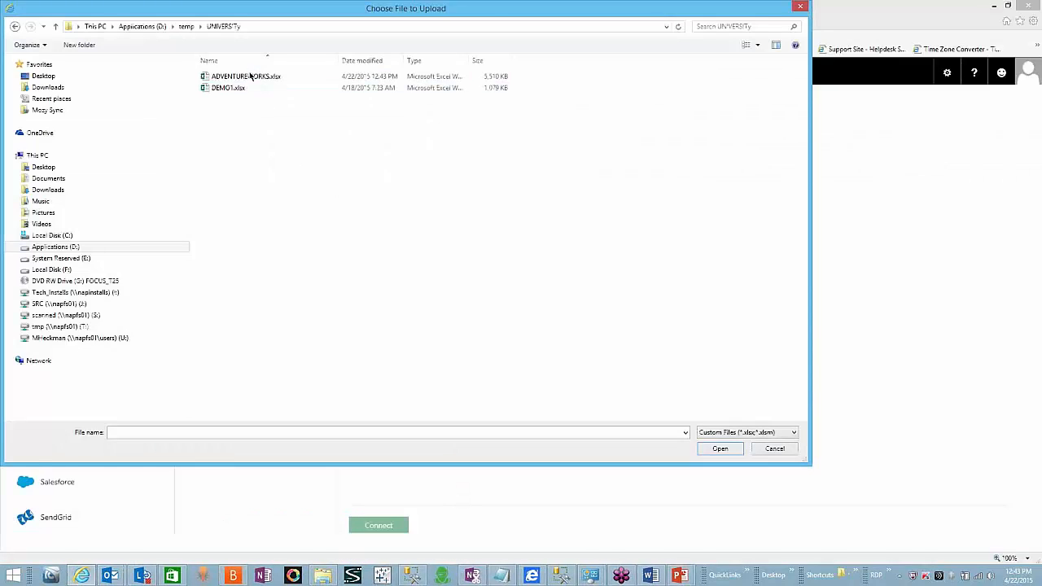
Step: Choose ADVENTUREWORKS.xlsx and connect it to upload into Power BI
double_click(245, 76)
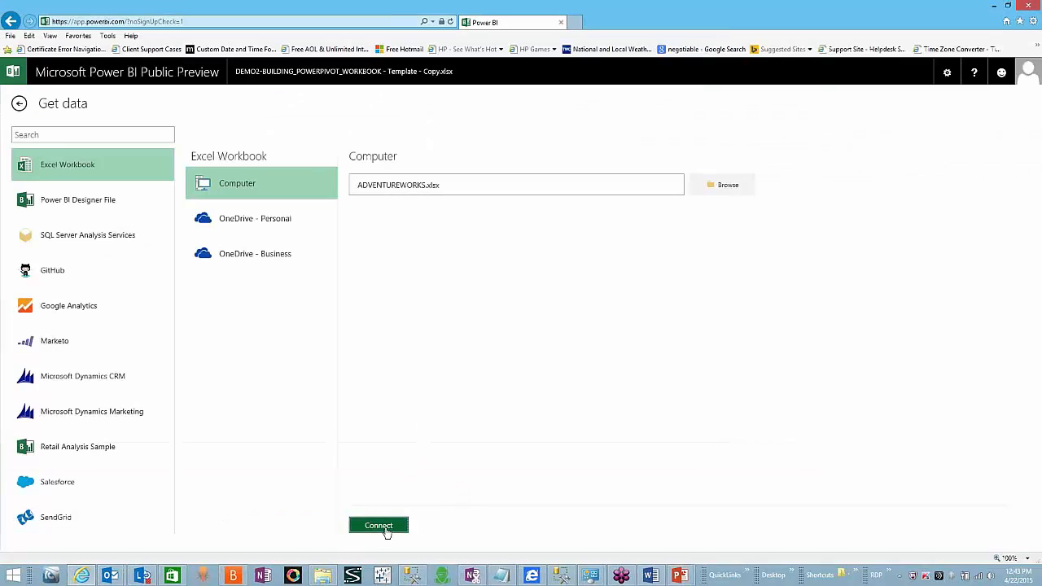
click(379, 526)
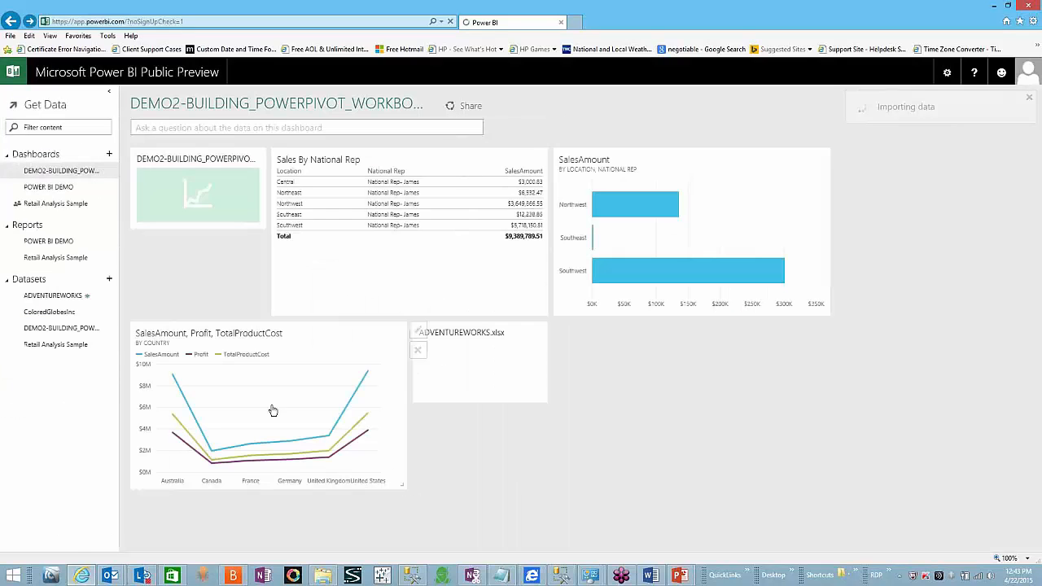
Step: Start a new report from the ADVENTUREWORKS dataset and browse its field list
click(78, 296)
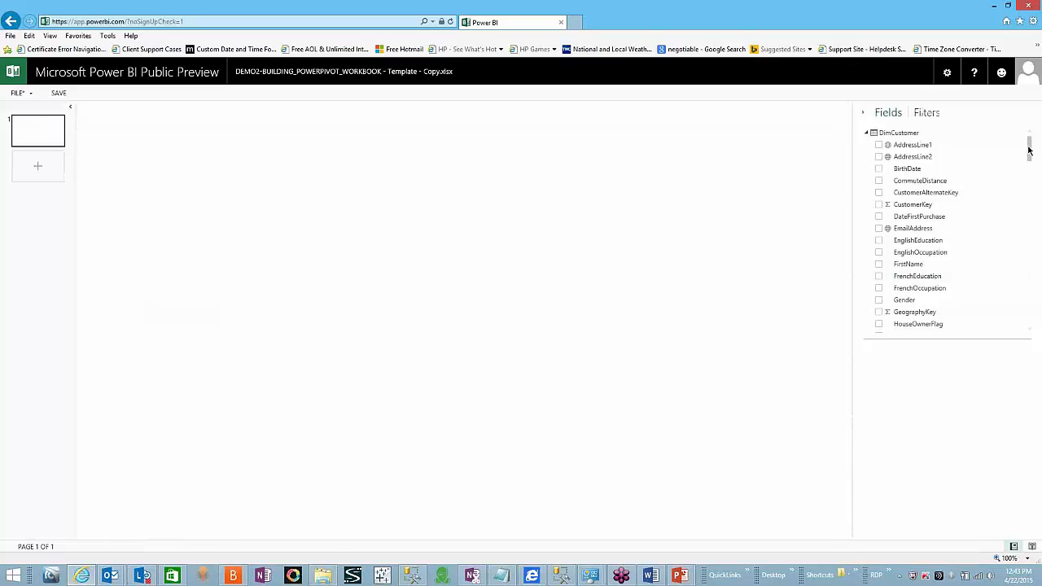
scroll(1028, 236, down, 10)
scroll(1031, 318, down, 5)
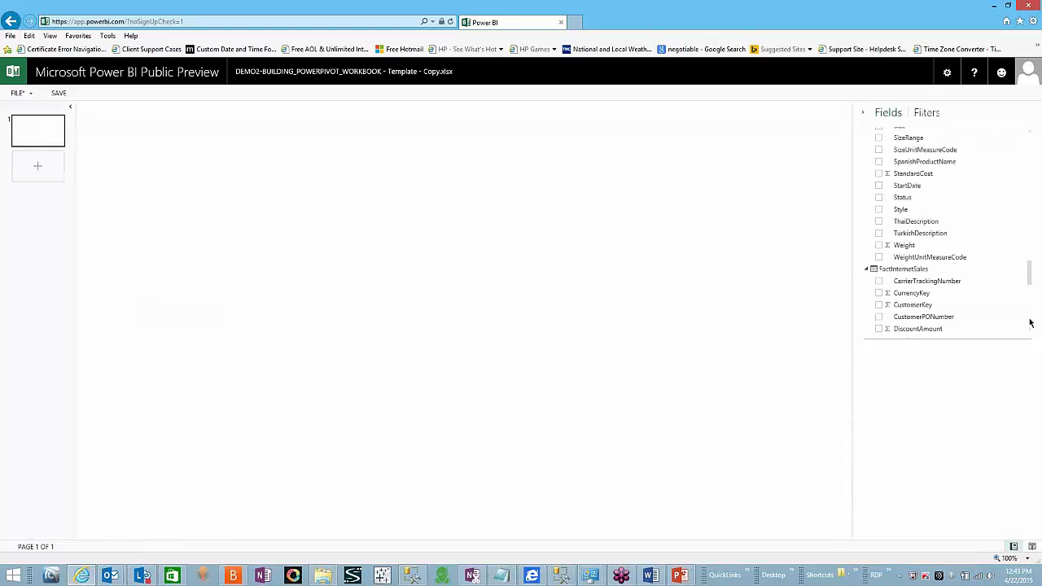
scroll(1031, 327, down, 5)
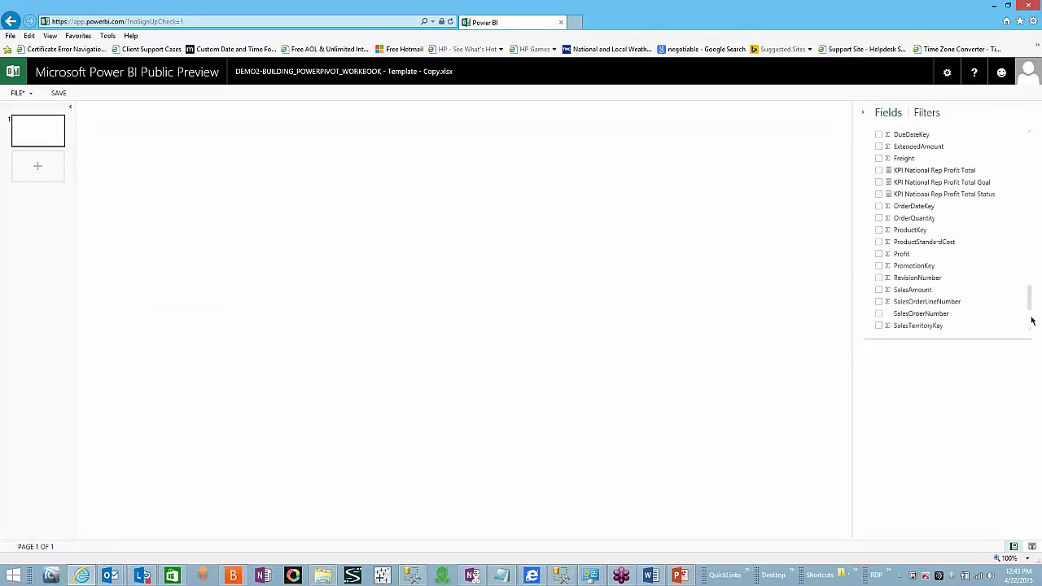
scroll(1031, 322, up, 3)
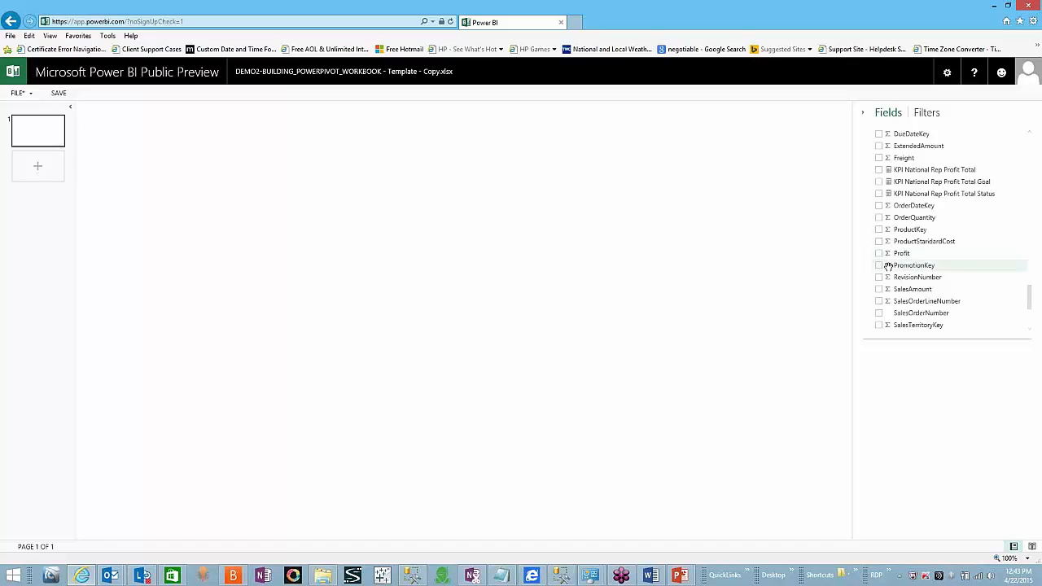
Step: Build a Profit by Gender column chart comparing F and M
click(879, 254)
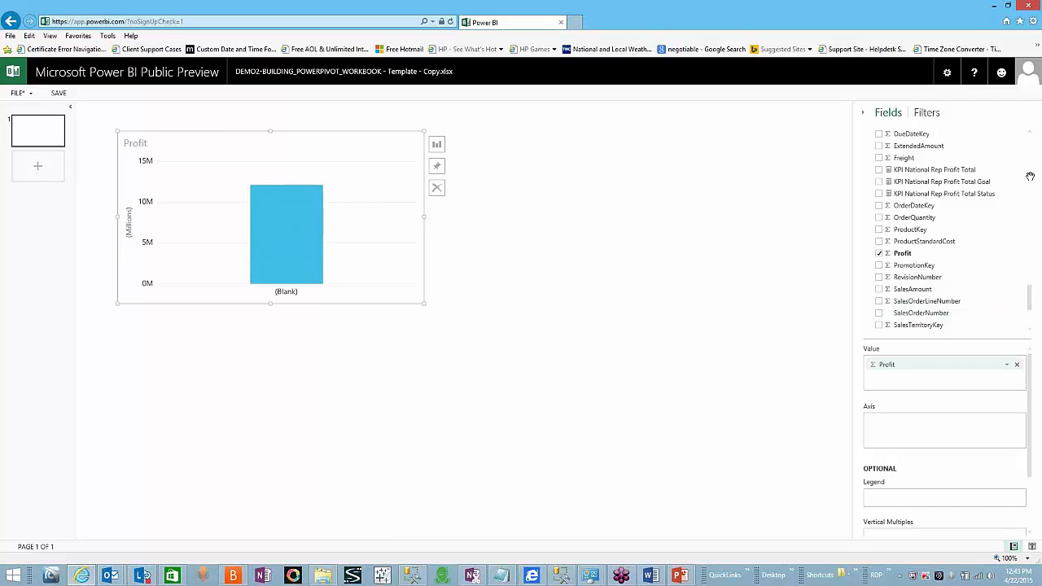
click(1031, 146)
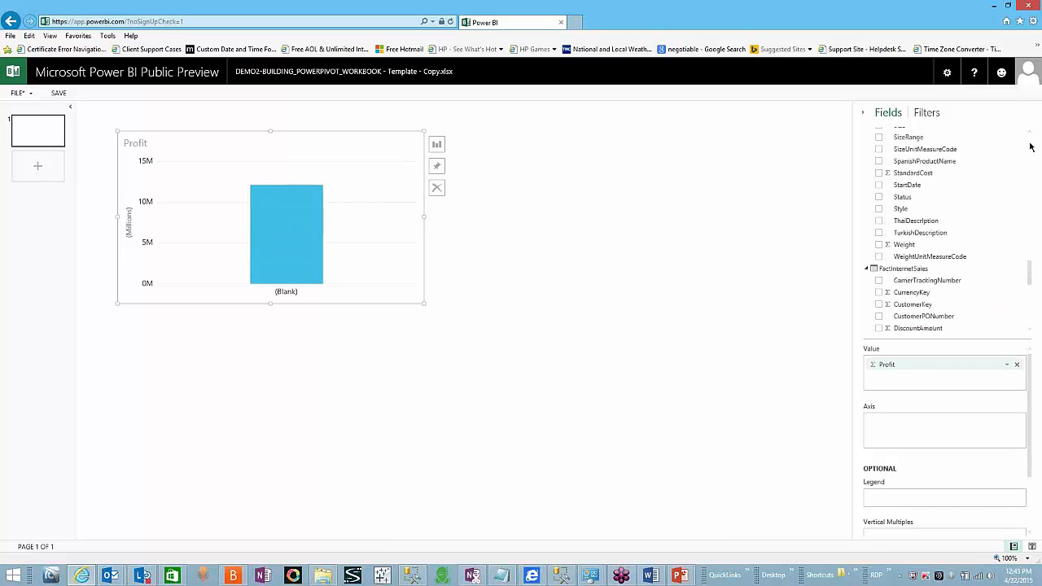
click(1030, 147)
click(1030, 146)
click(1031, 146)
click(1030, 147)
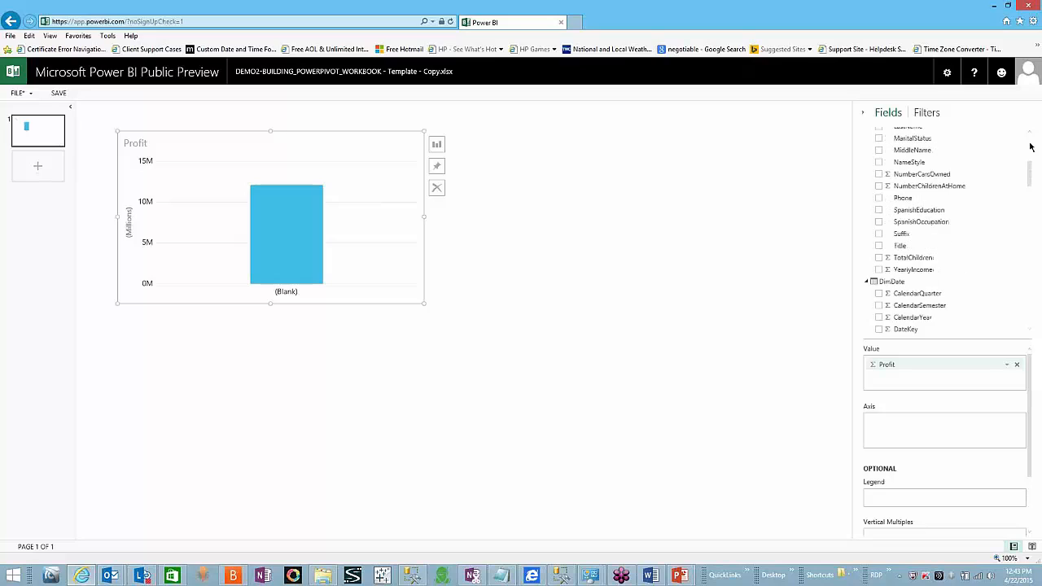
click(1030, 146)
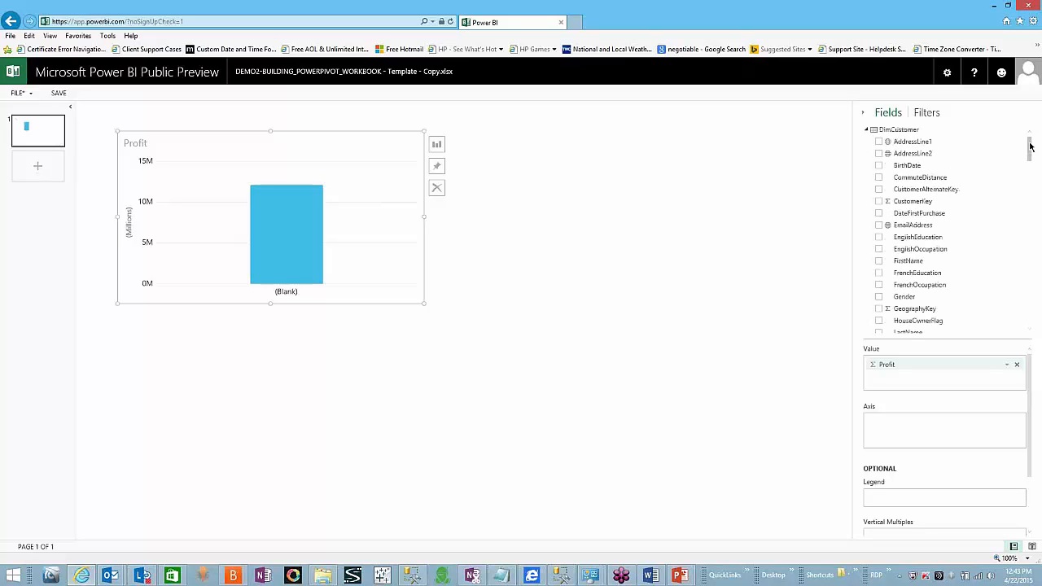
click(879, 297)
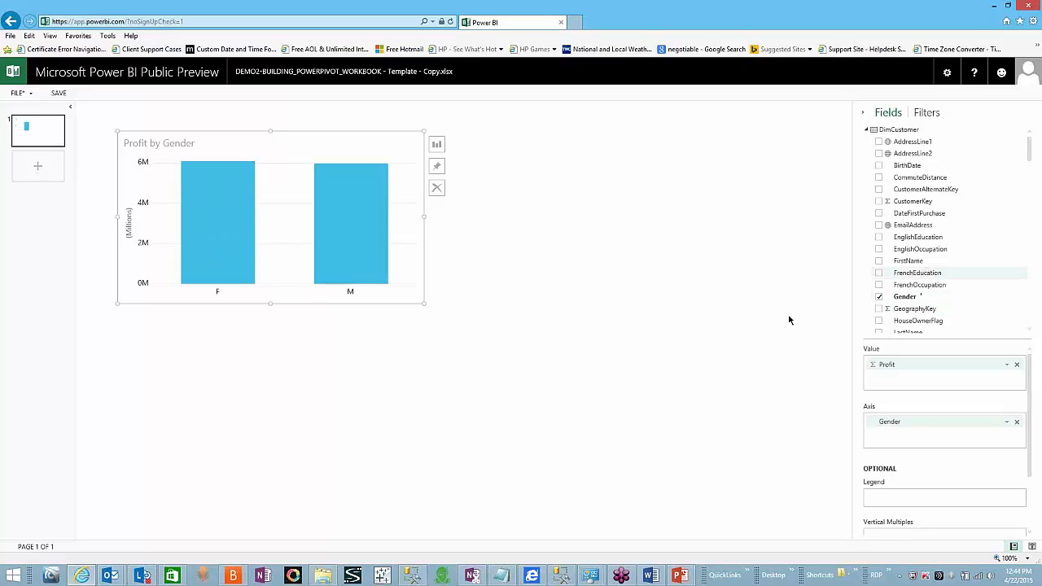
click(605, 227)
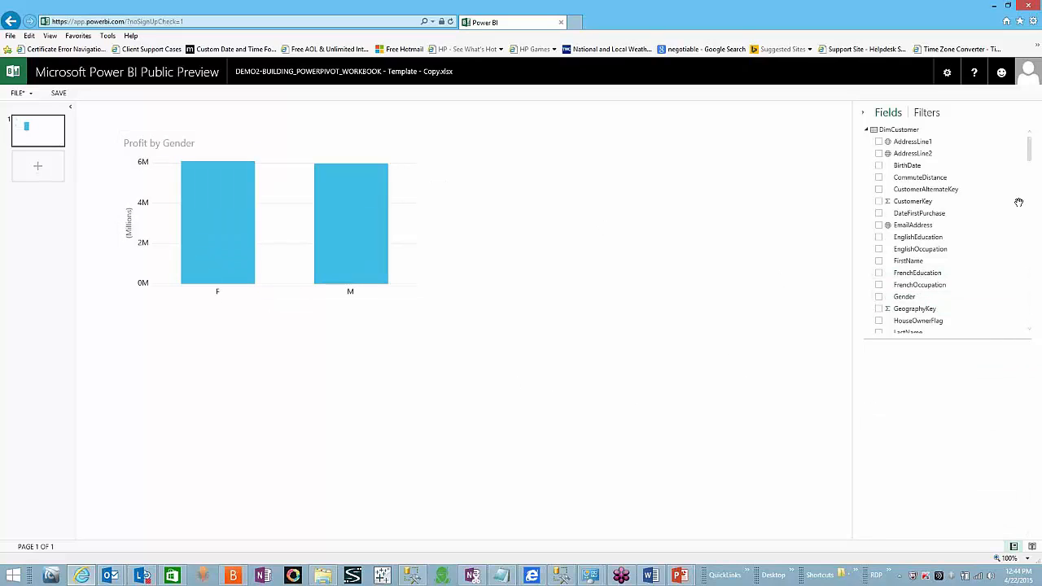
Step: Add a column chart of SalesAmount by FiscalYear to the report
drag(1030, 145, 1031, 326)
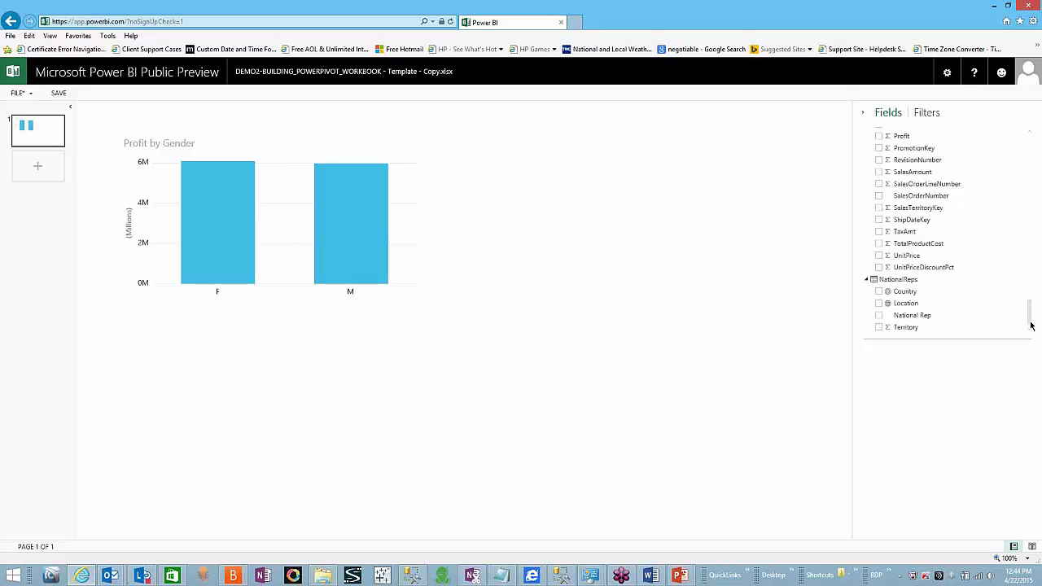
click(879, 172)
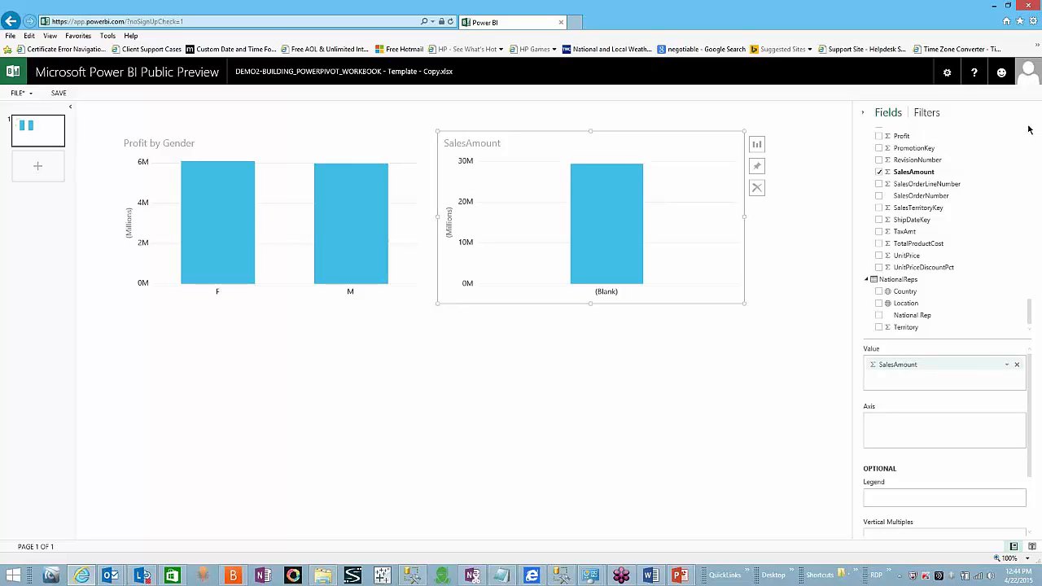
scroll(1030, 144, up, 10)
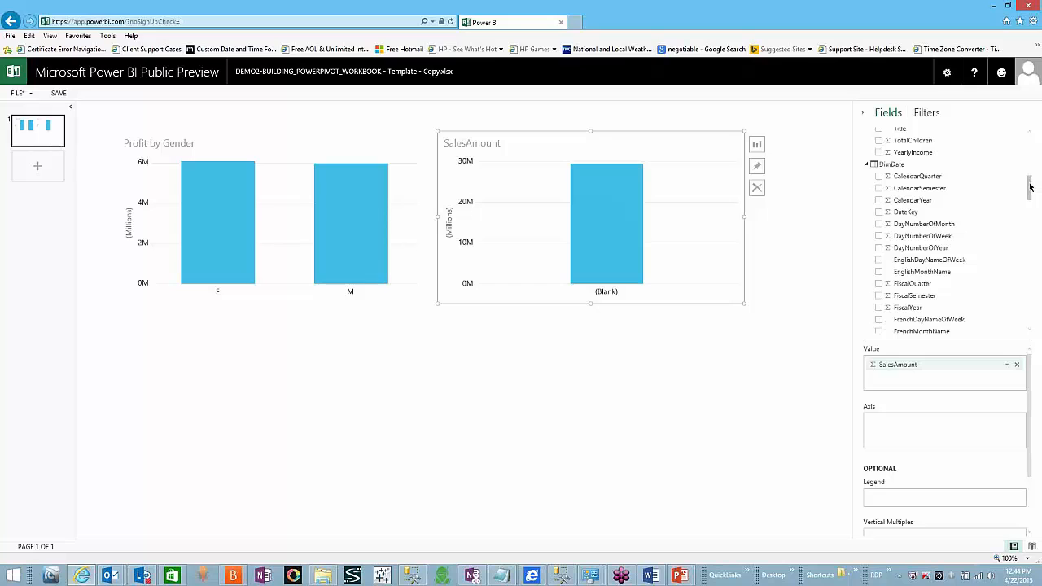
scroll(922, 285, down, 1)
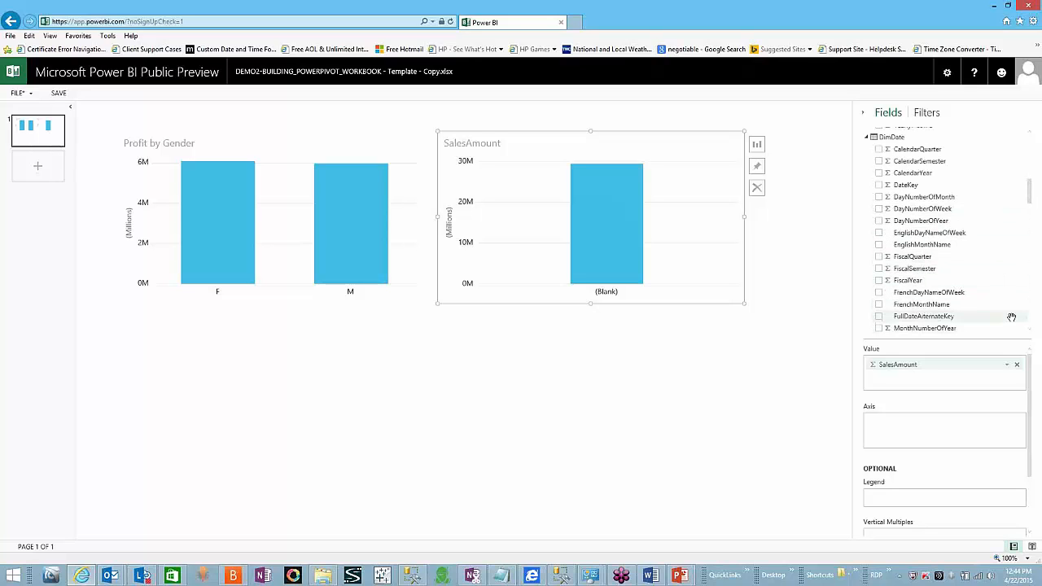
click(879, 280)
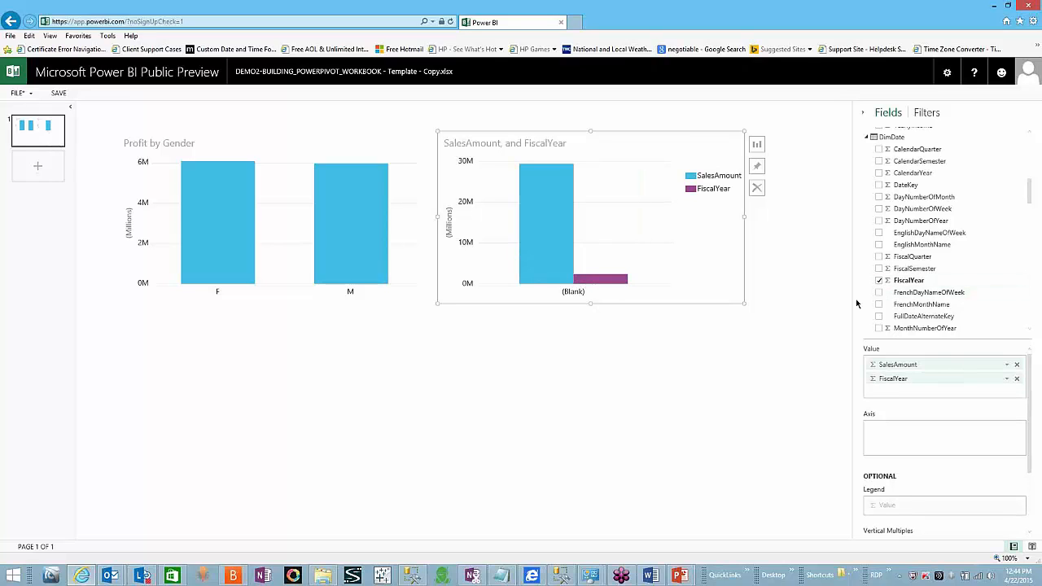
click(322, 373)
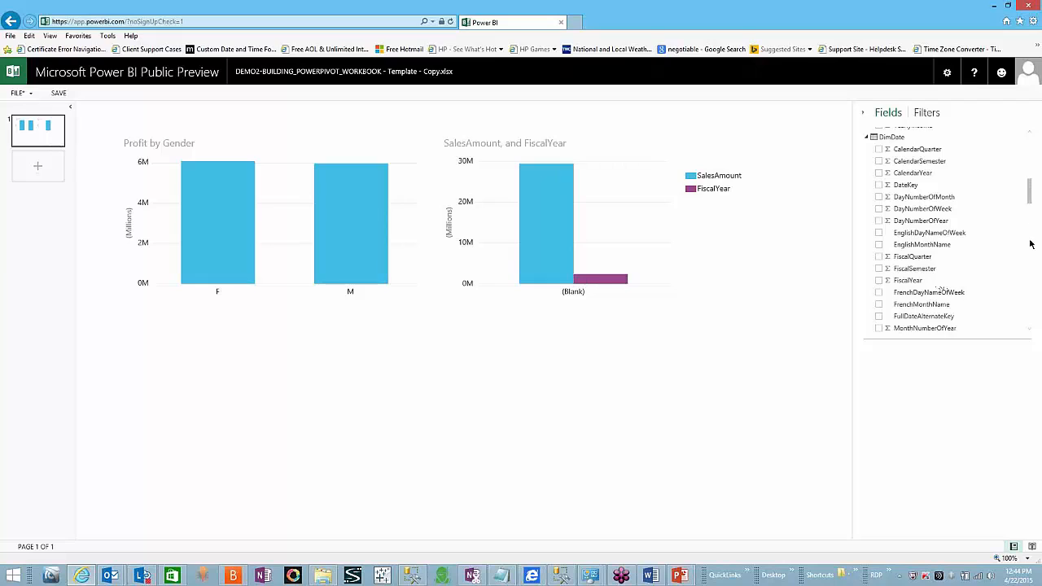
Step: Add a third chart showing Territory broken down by National Rep
scroll(1030, 244, down, 10)
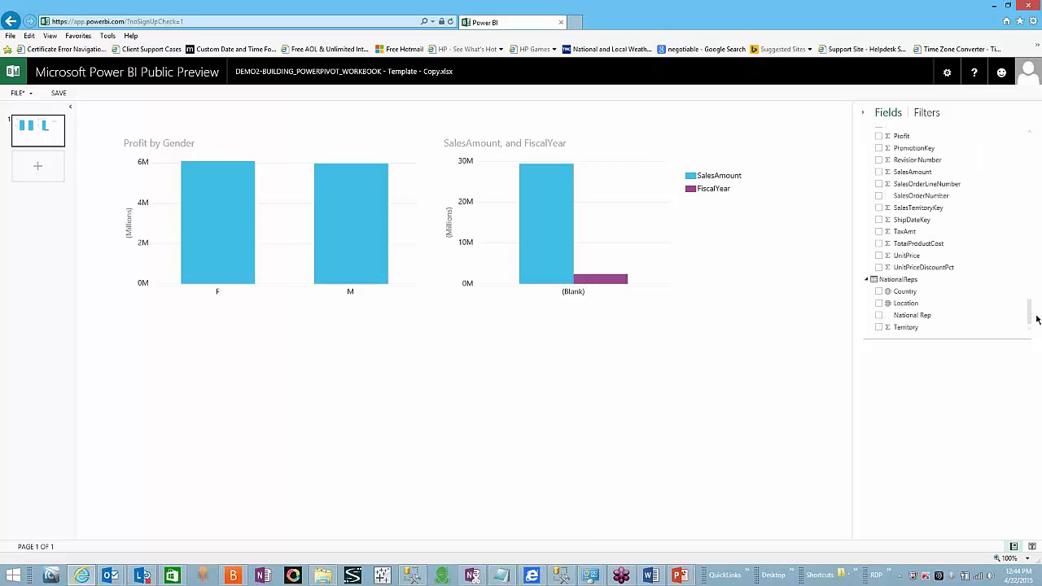
drag(909, 327, 887, 319)
click(878, 315)
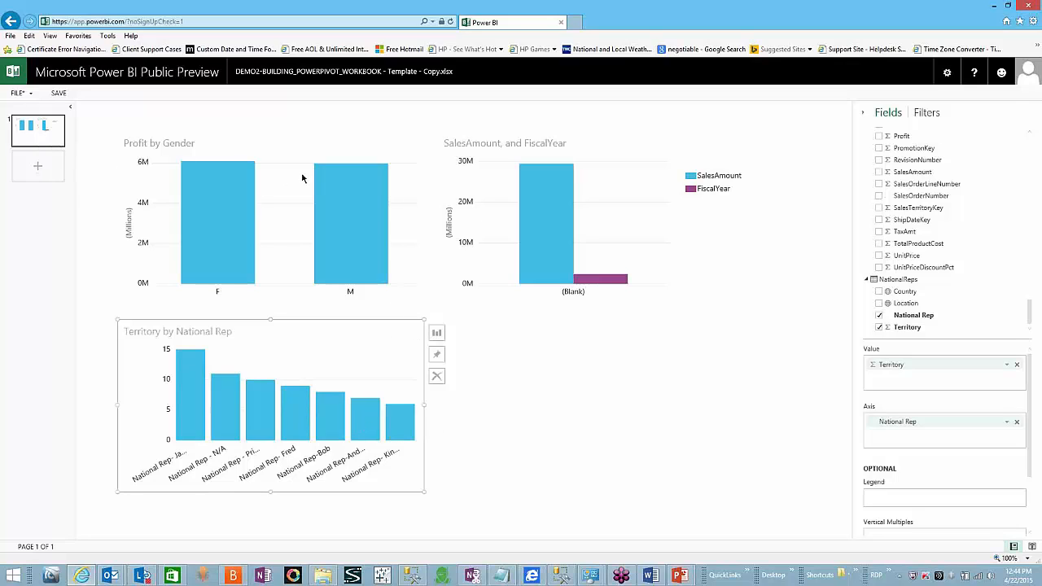
Step: Save the report under the name ADVENTUREWORK
click(58, 94)
text(A)
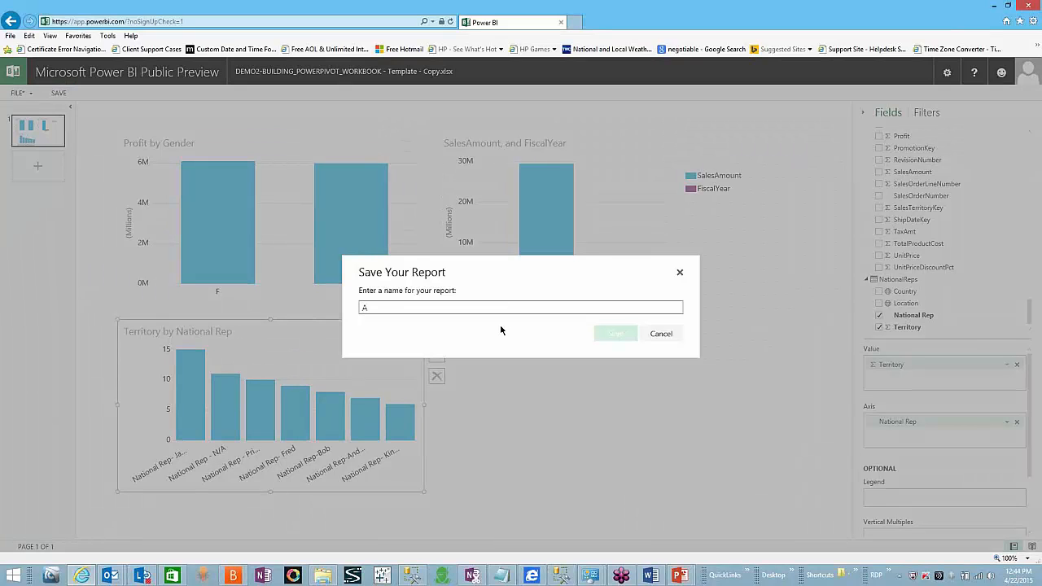
text(DVENTUREWORK)
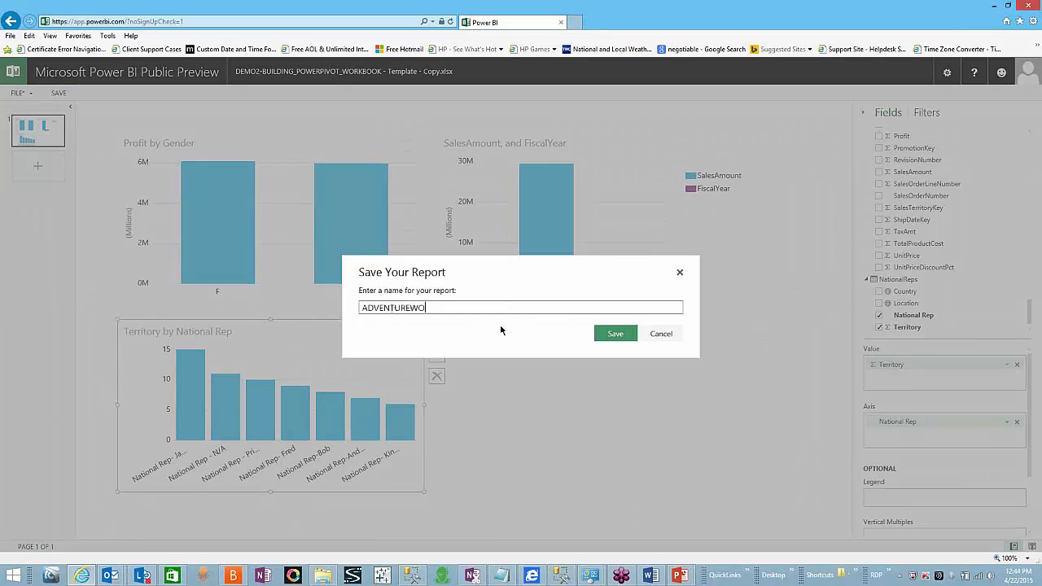
click(618, 337)
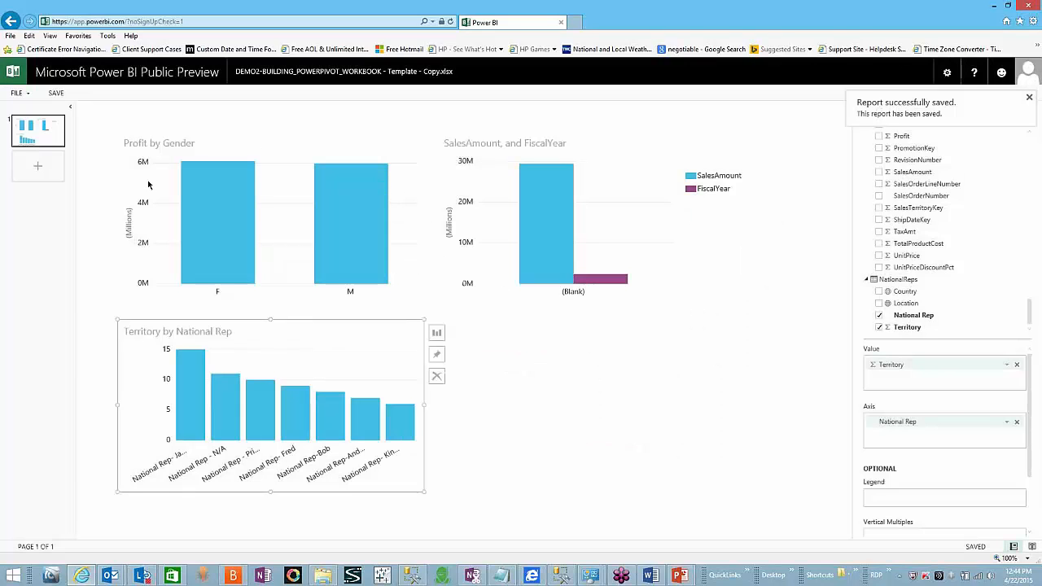
Step: Pin the Profit by Gender chart to the dashboard and turn it into a pie chart
click(427, 156)
click(407, 200)
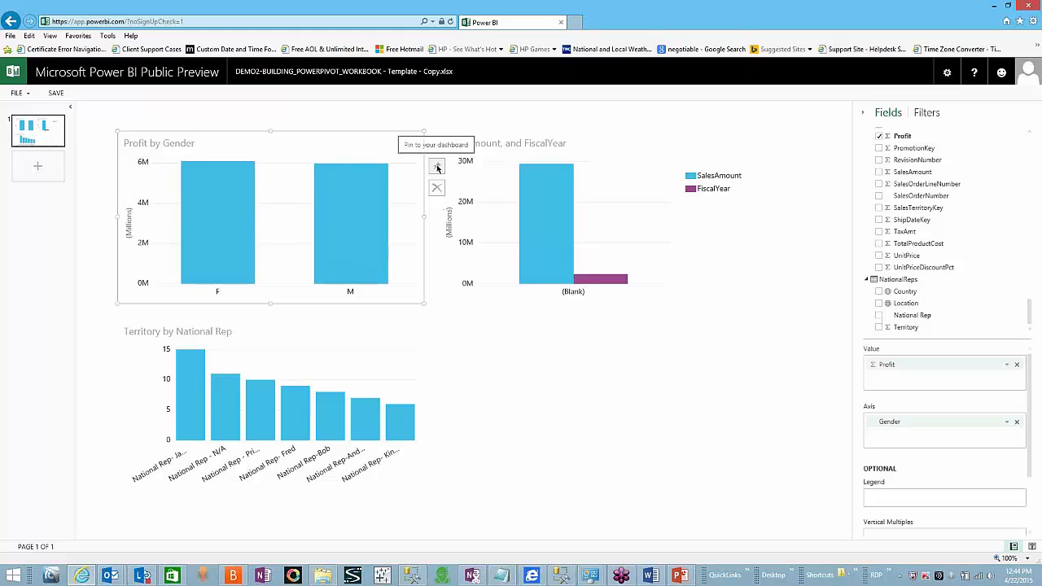
click(436, 166)
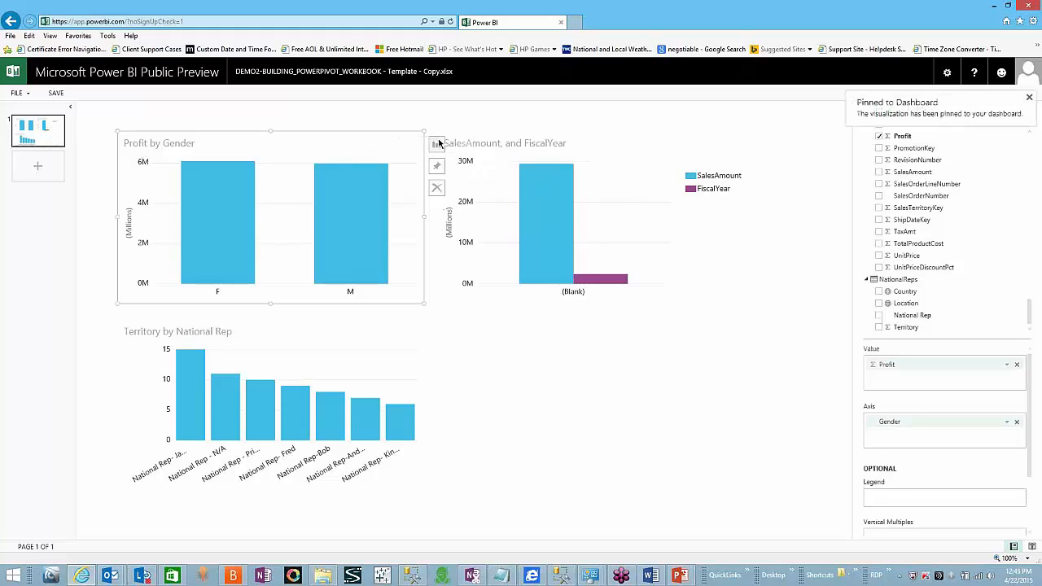
mouse_move(436, 144)
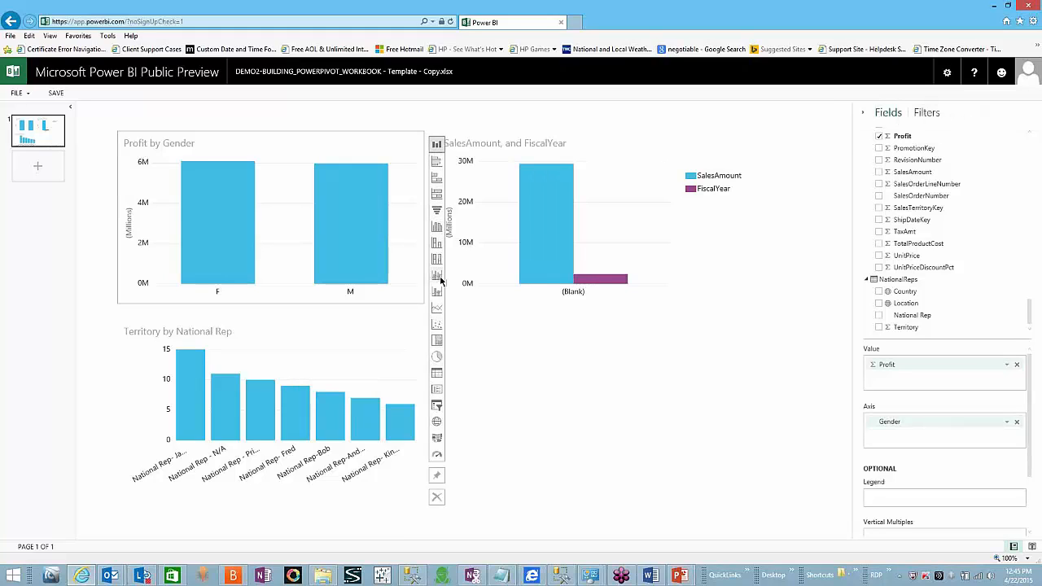
click(436, 358)
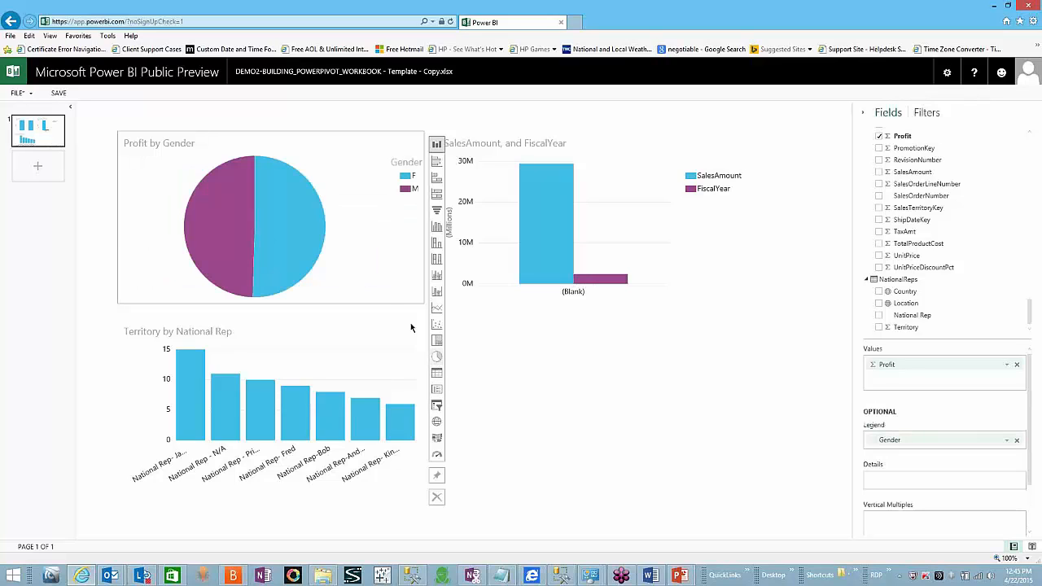
Step: Pin the SalesAmount and FiscalYear chart, then select the Territory chart's type choices
click(629, 167)
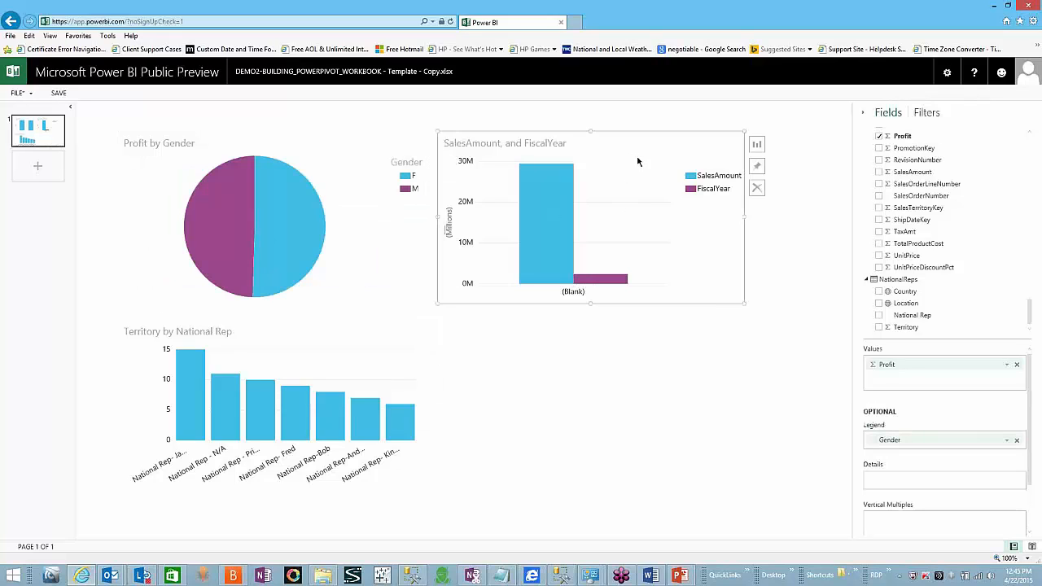
click(756, 166)
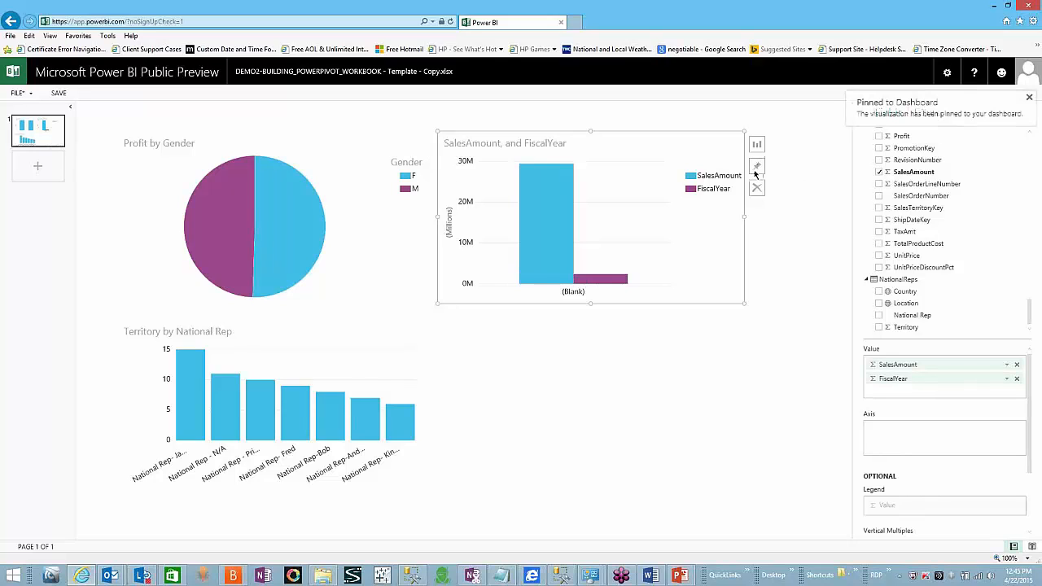
click(393, 391)
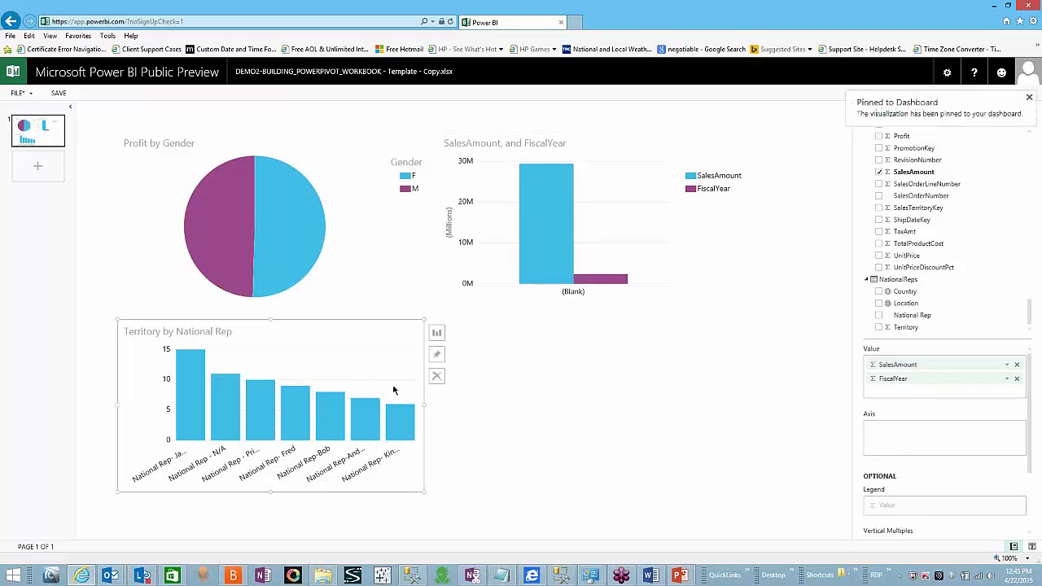
click(437, 333)
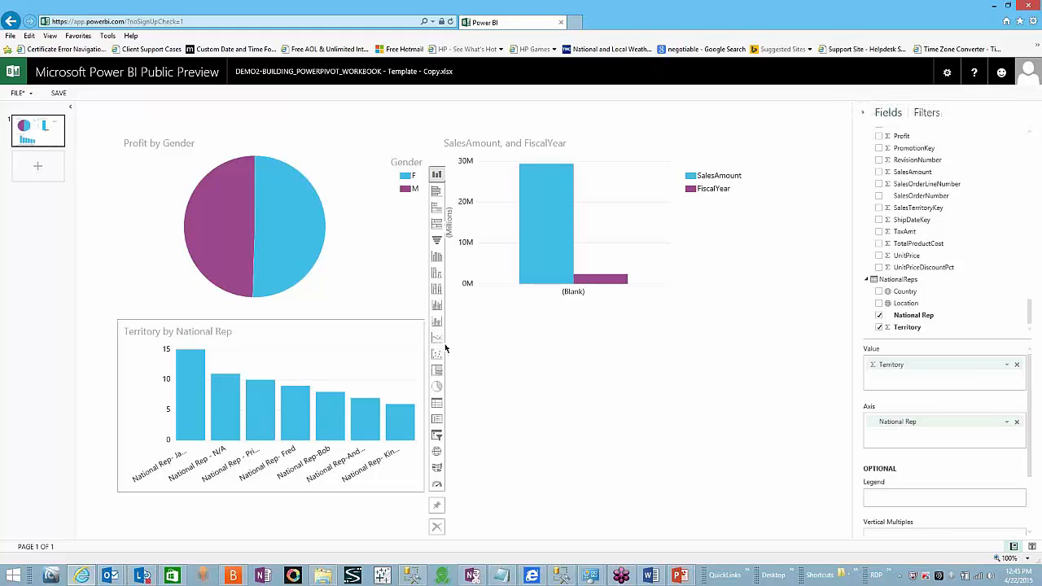
Step: Make Territory by National Rep a line chart, pin it, and save the report
click(440, 340)
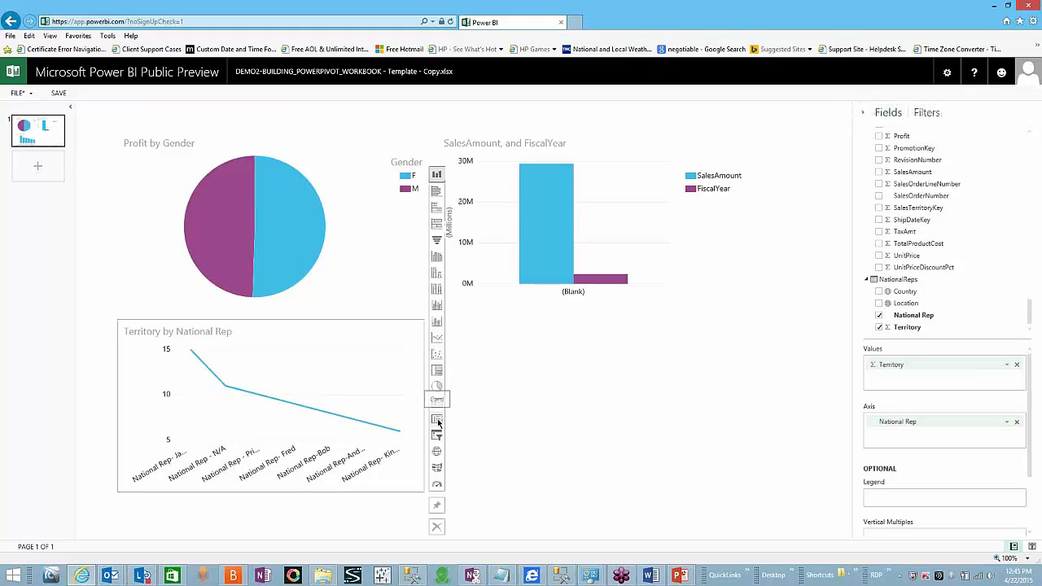
click(409, 356)
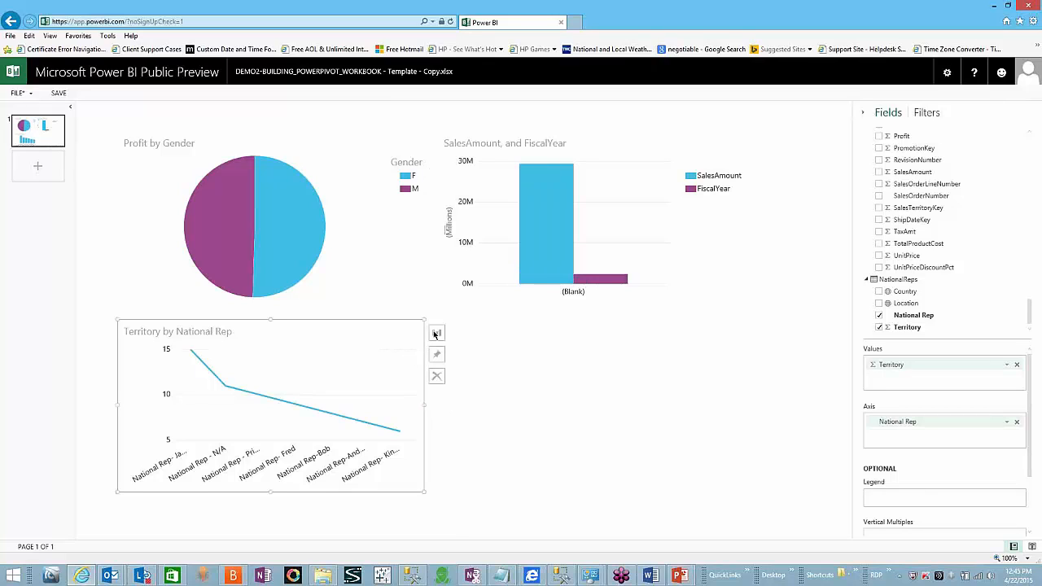
click(437, 356)
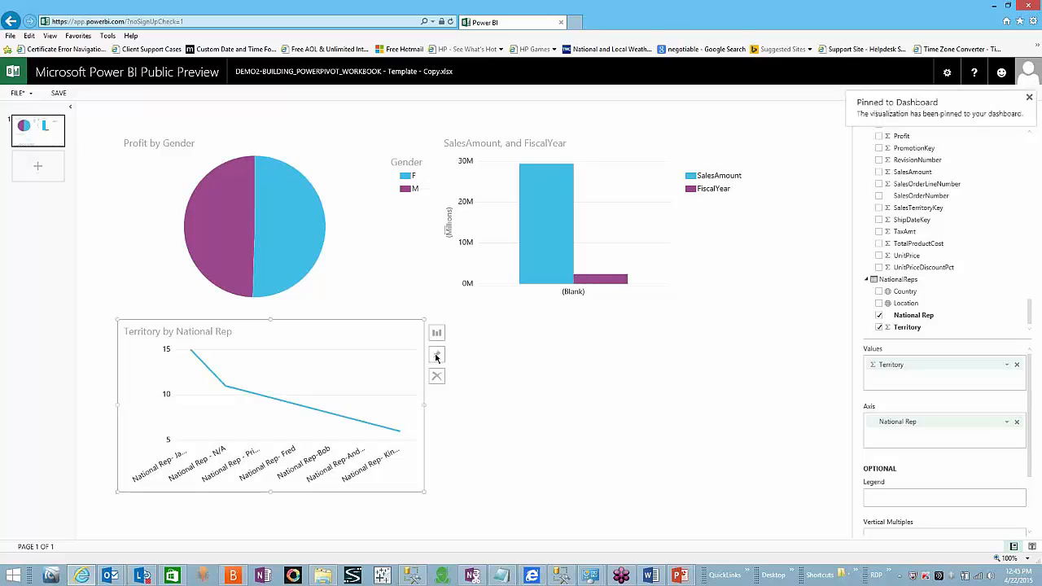
click(60, 94)
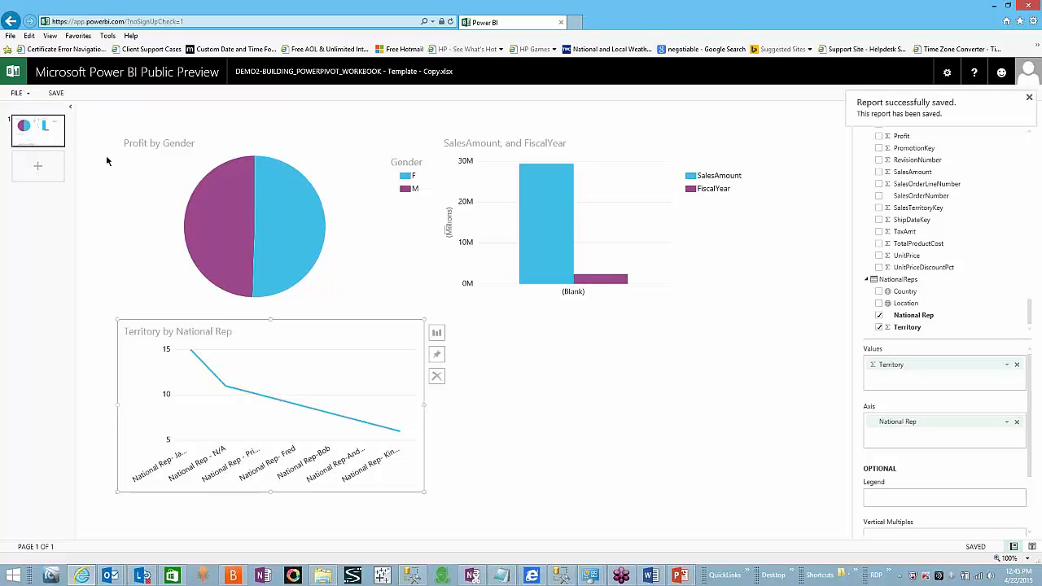
Step: Browse the POWER BI DEMO and workbook dashboards, view the ADVENTUREWORK report, then go back
click(13, 73)
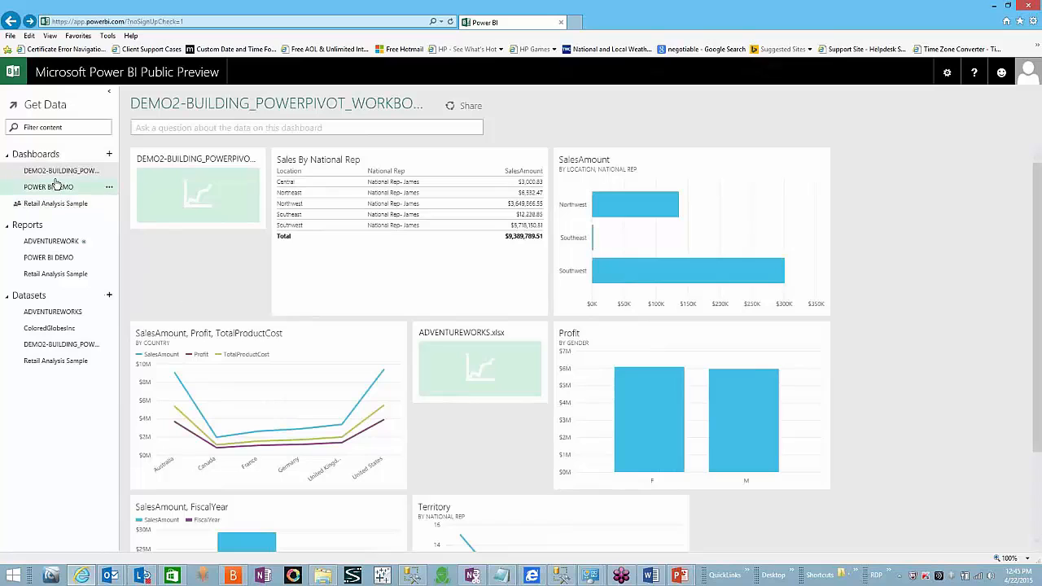
click(54, 186)
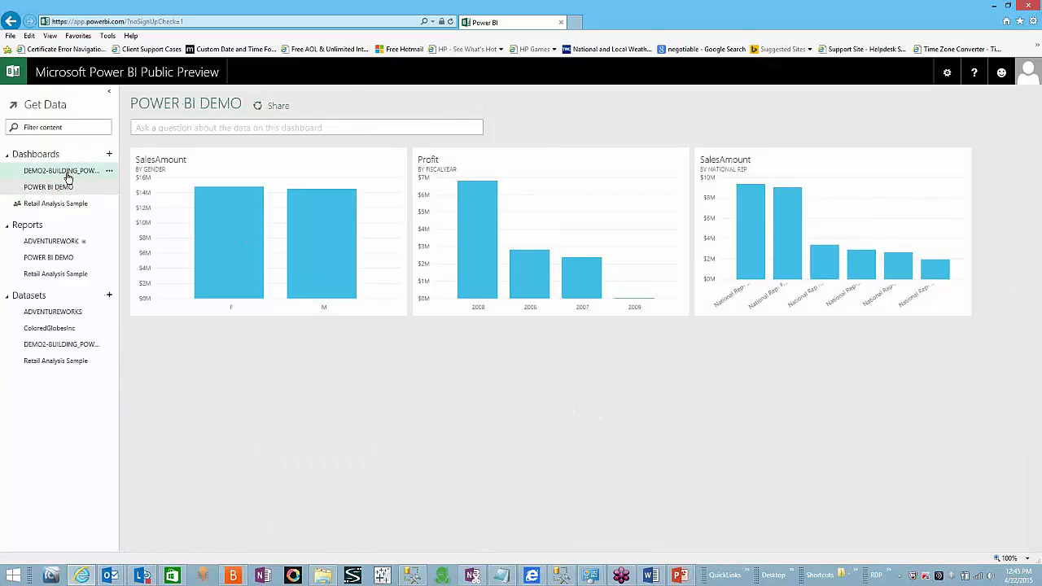
click(68, 173)
scroll(134, 256, down, 2)
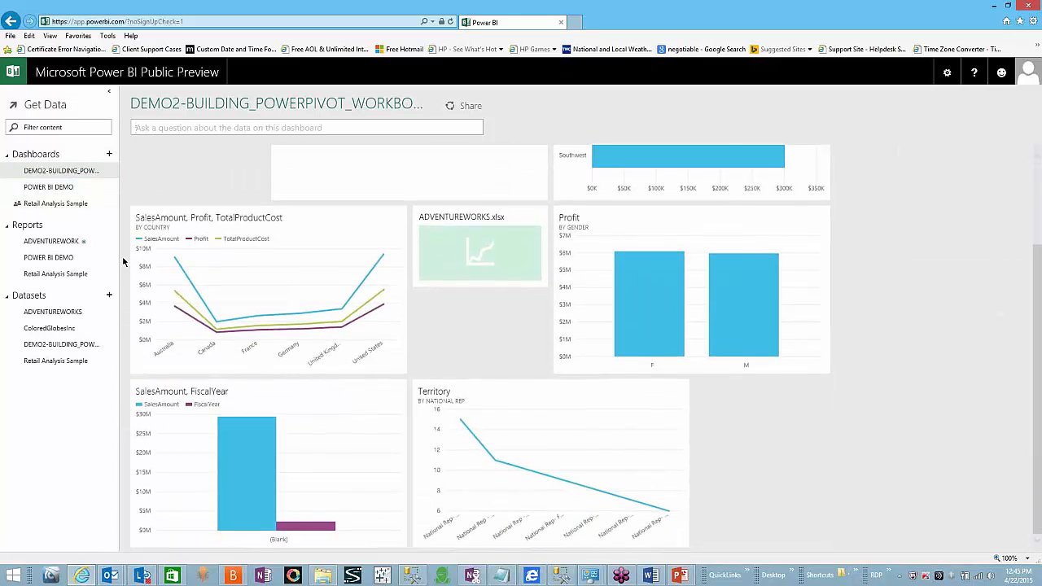
click(70, 240)
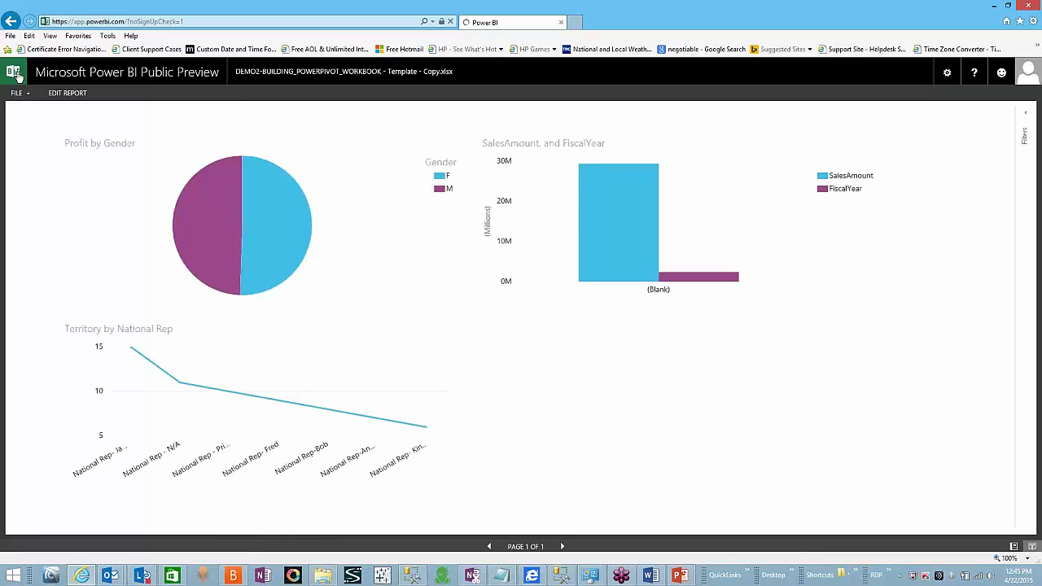
click(16, 73)
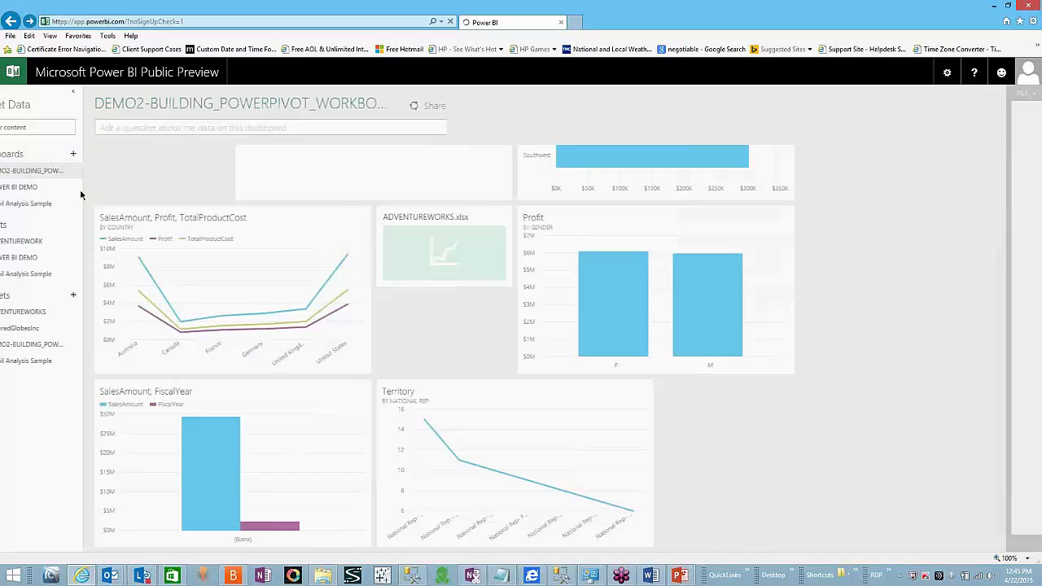
Step: Create an empty dashboard named MELS DASHBOARD, then return to the workbook's dashboard
click(109, 154)
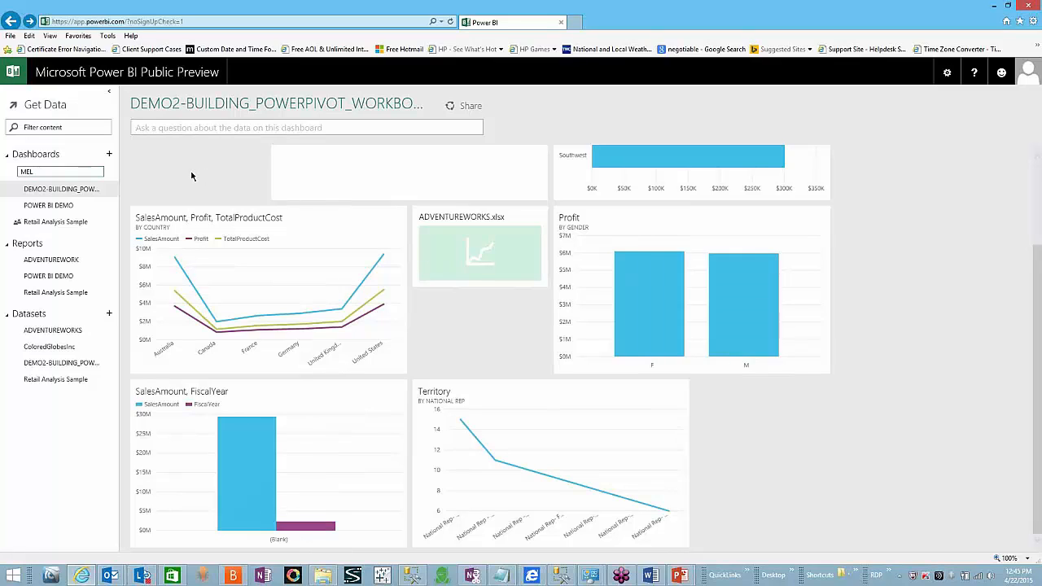
text(MELS DASHB)
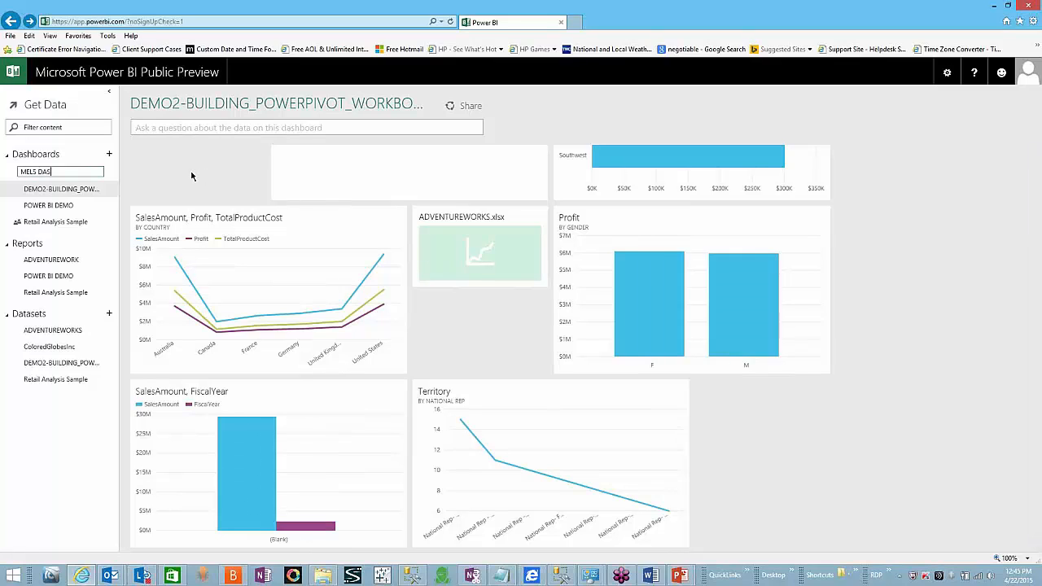
text(D)
key(Return)
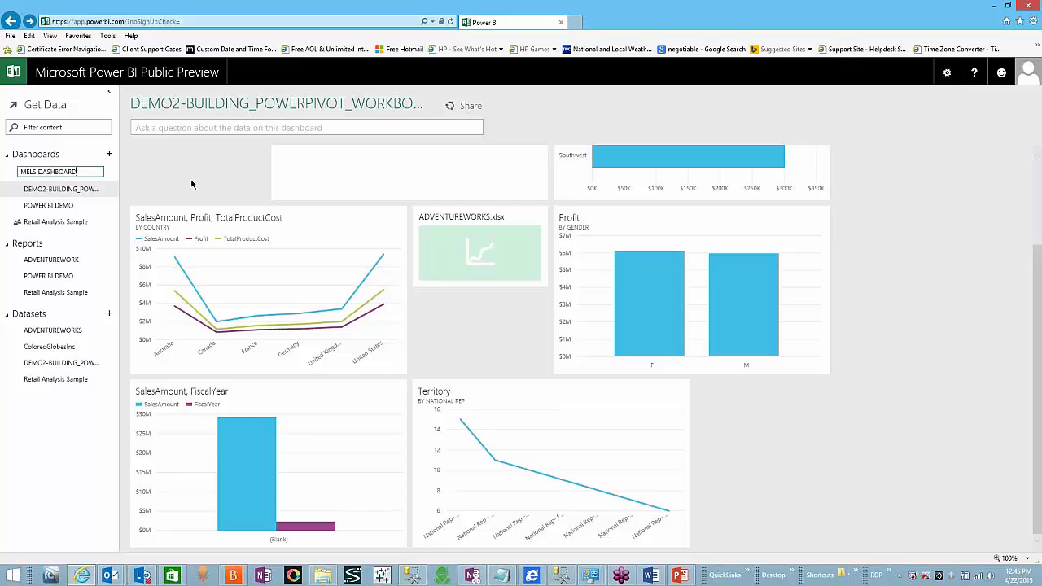
click(94, 171)
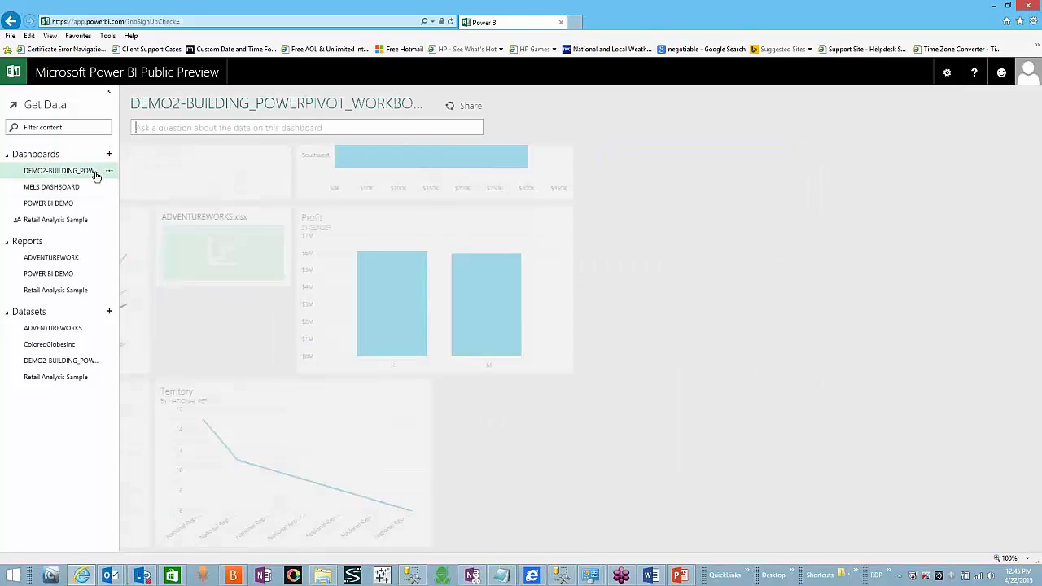
Step: Open the ADVENTUREWORK report in edit mode and pin the Profit by Gender pie chart
click(70, 258)
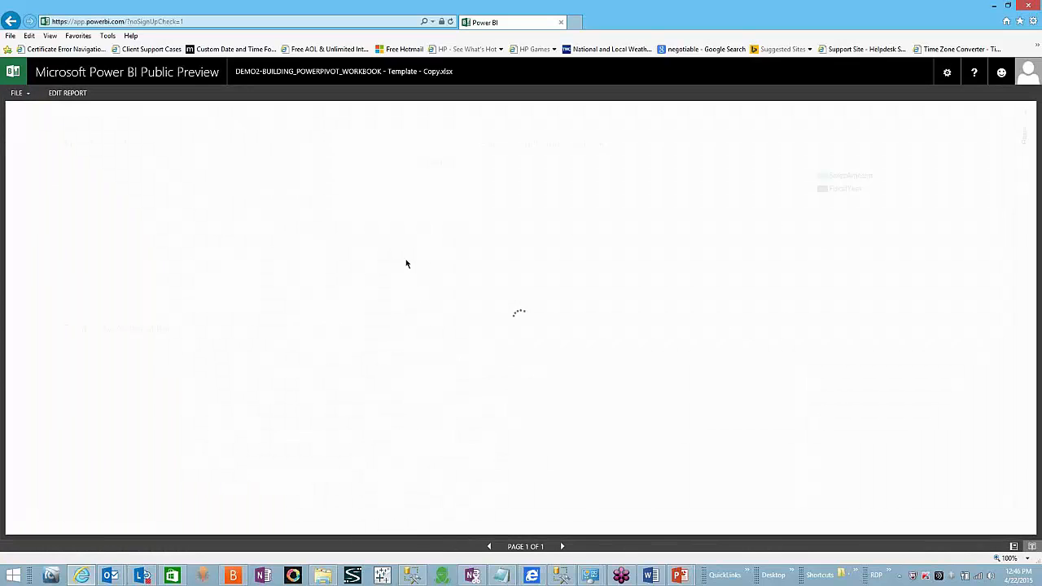
click(65, 94)
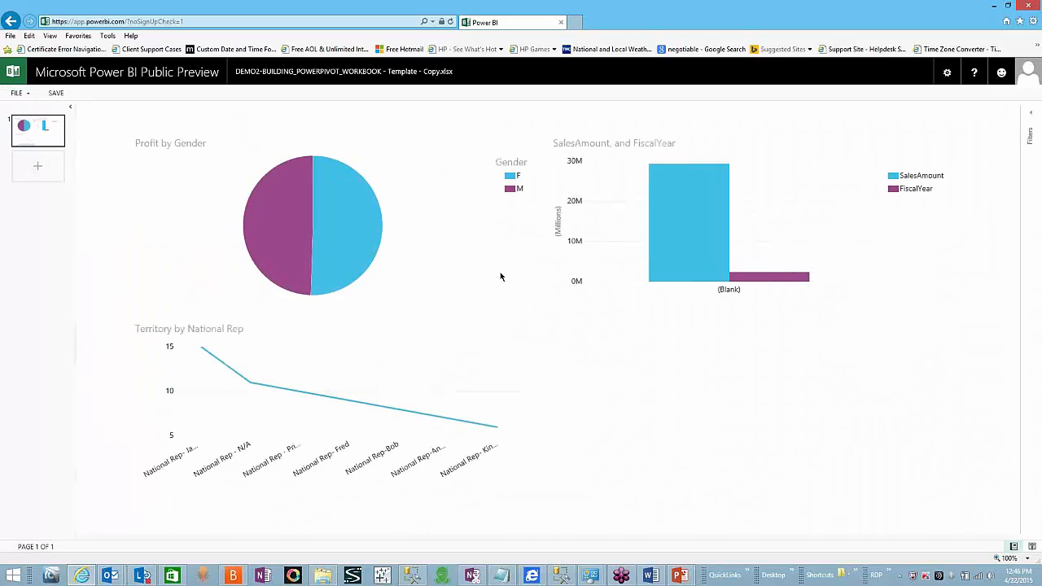
click(382, 191)
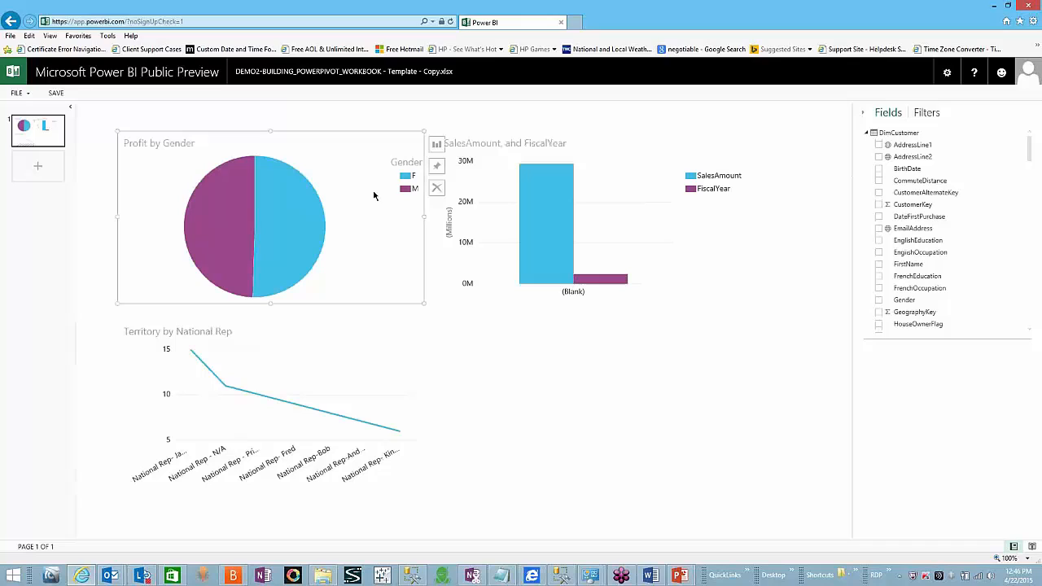
click(437, 166)
Step: Pin the SalesAmount by FiscalYear chart and the Territory line chart to the dashboard
click(785, 190)
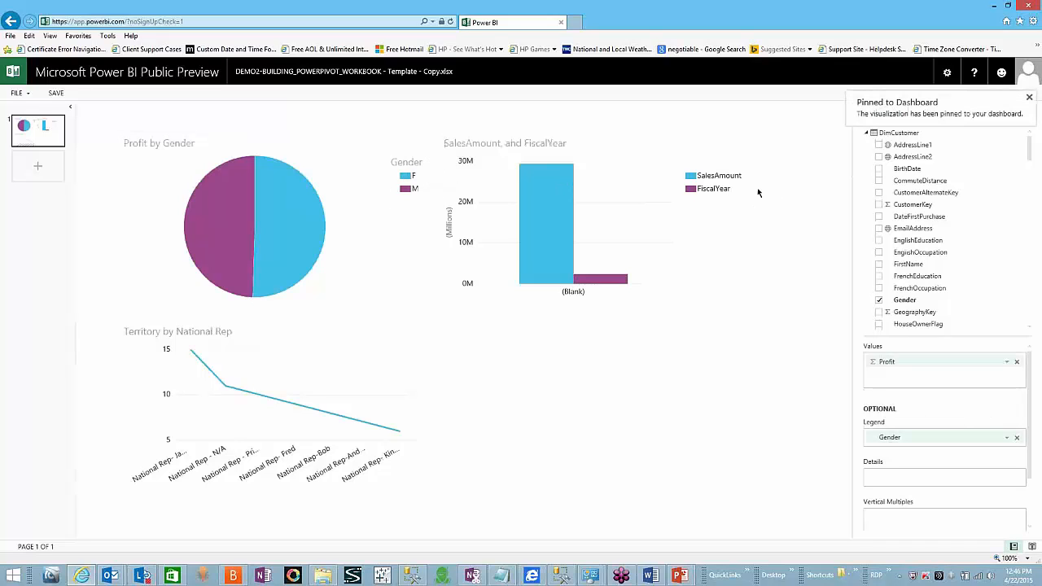
click(724, 215)
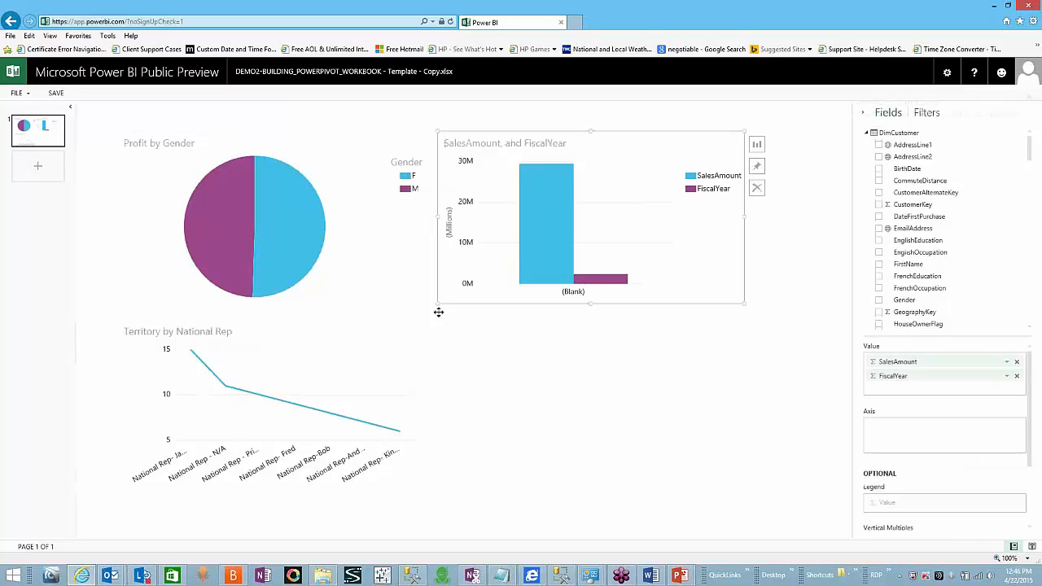
click(425, 359)
click(437, 354)
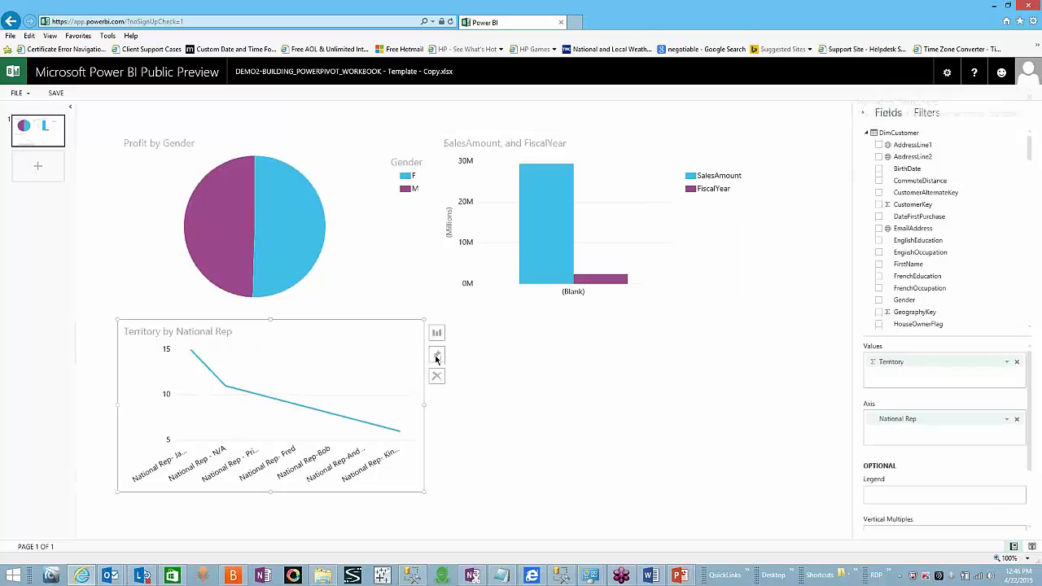
Step: Save the ADVENTUREWORK report and open the still-empty MELS DASHBOARD
click(19, 75)
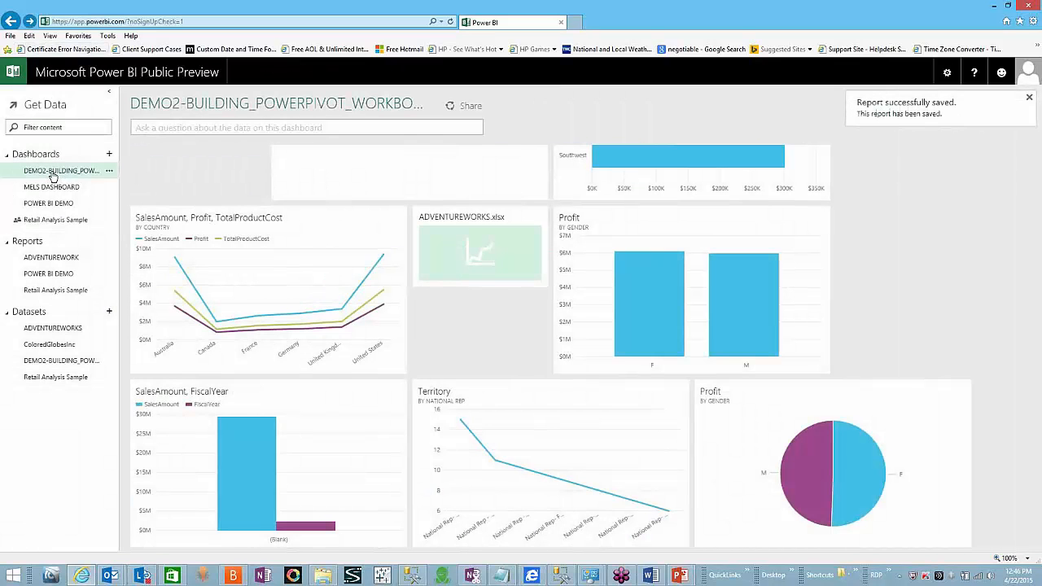
click(51, 203)
click(52, 189)
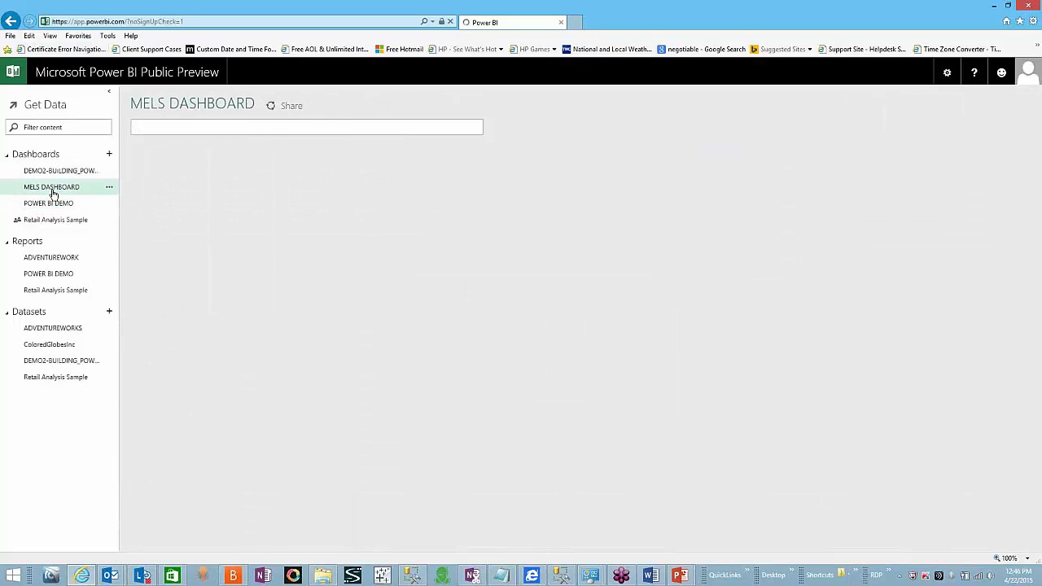
Step: In the POWER BI DEMO report, pin the Profit by Gender pie chart to the dashboard
click(59, 203)
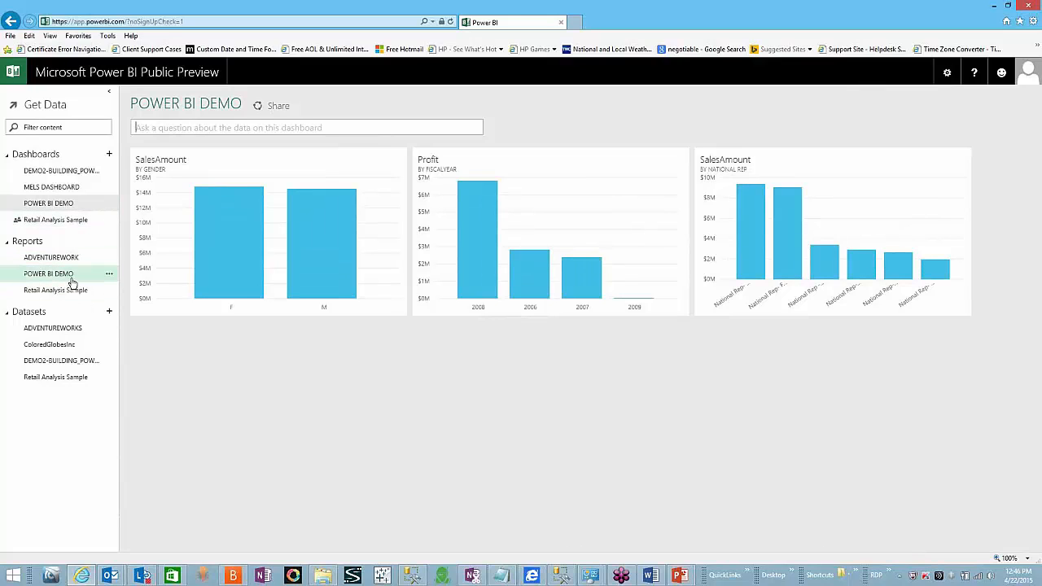
click(70, 260)
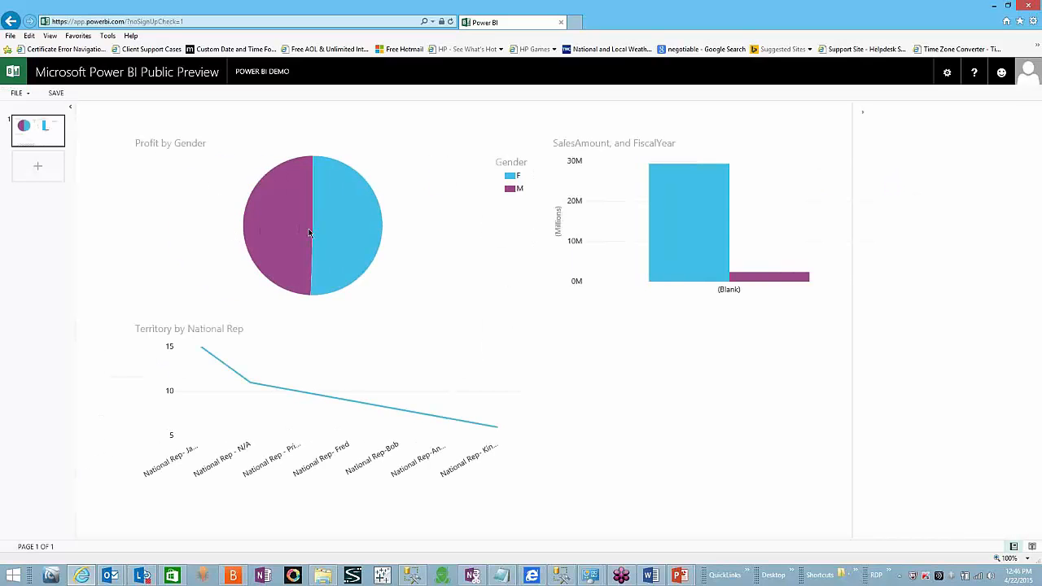
click(300, 225)
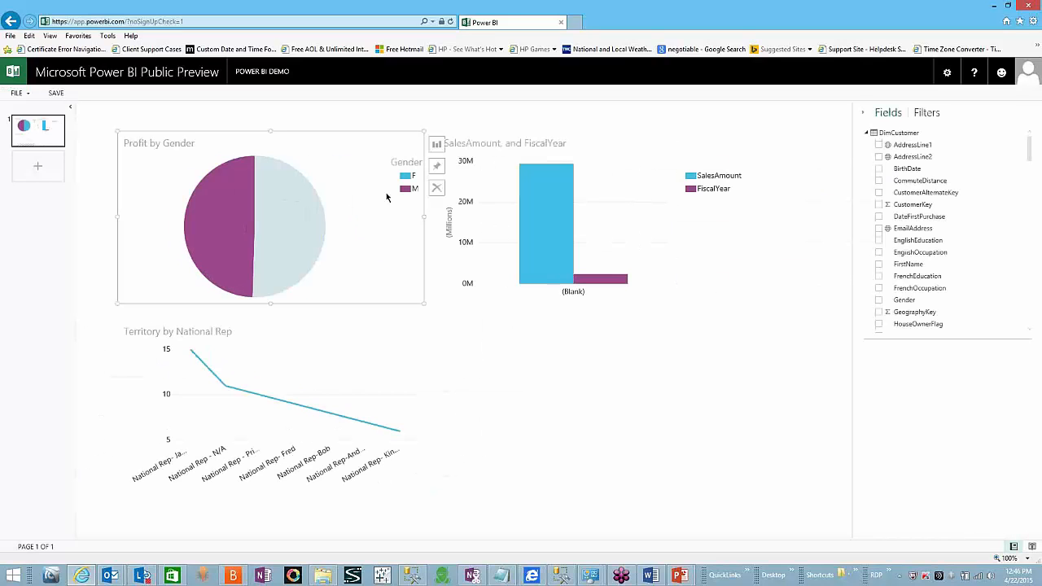
click(437, 168)
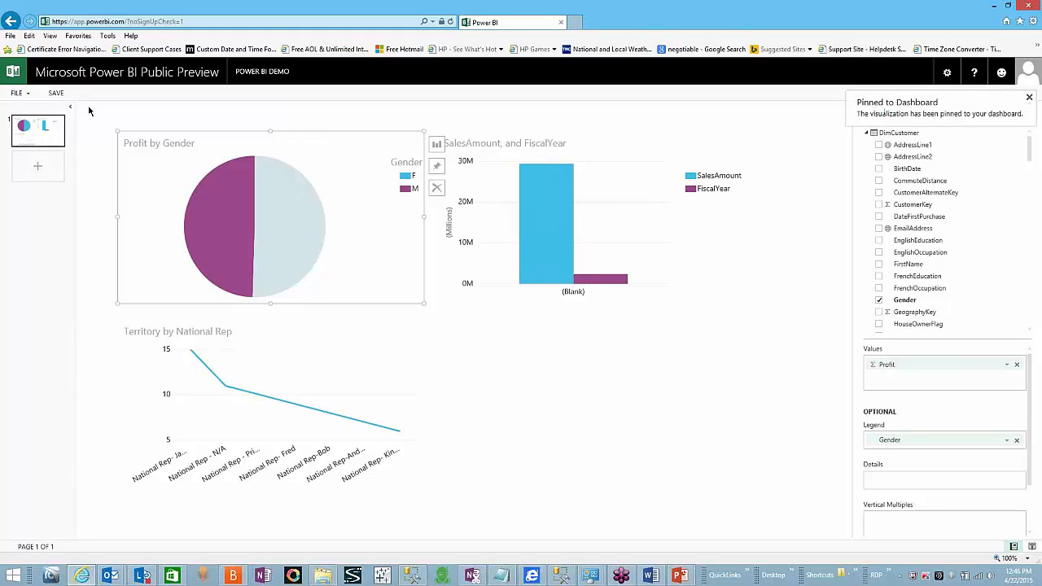
Step: Browse the DEMO2 PowerPivot, POWER BI DEMO and MELS DASHBOARD dashboards from the nav pane
click(12, 75)
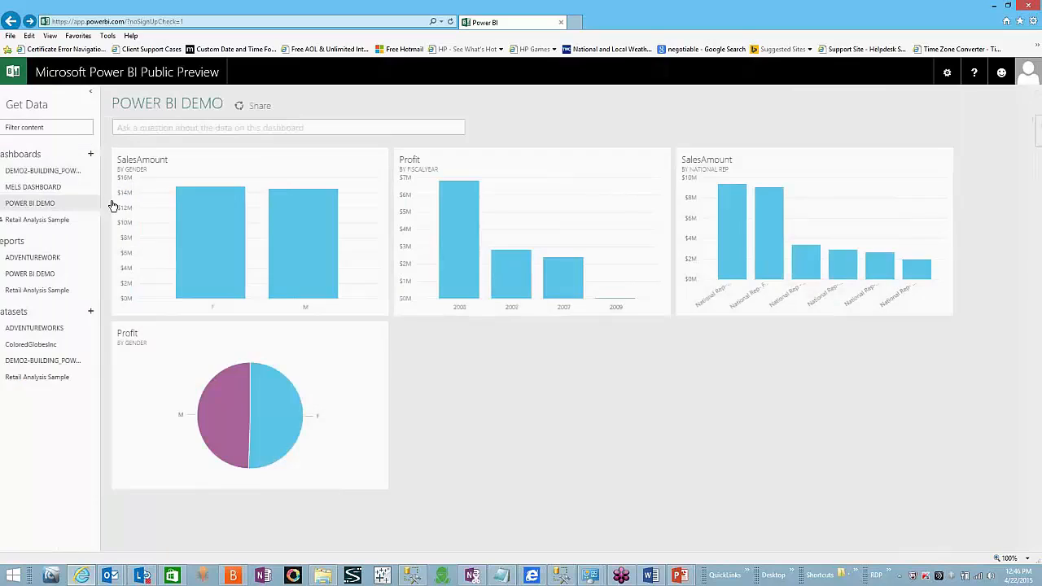
click(81, 177)
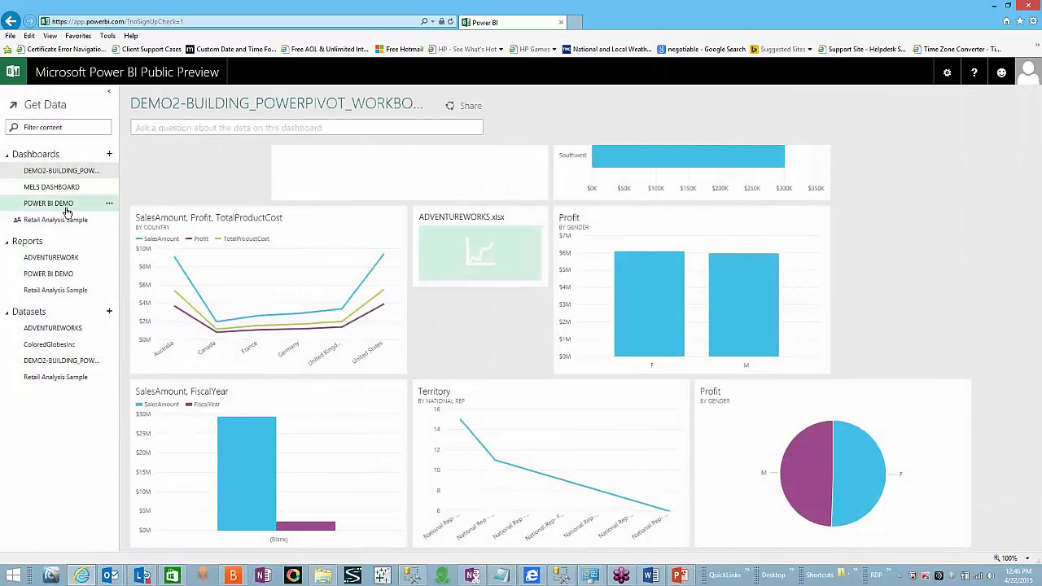
click(66, 206)
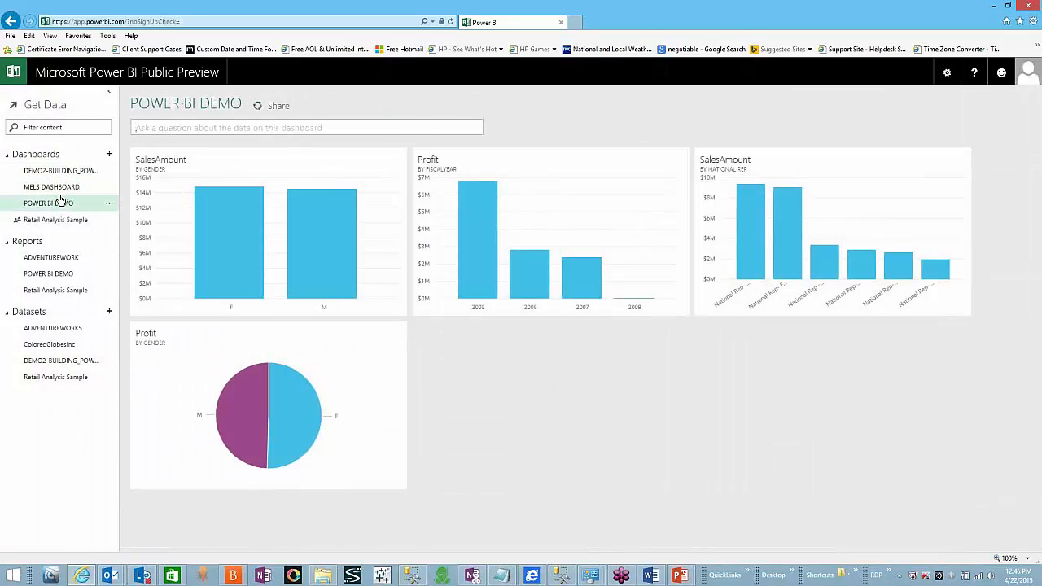
click(60, 189)
Step: Share the POWER BI DEMO dashboard by e-mail invitation to the colleague's address, then check the notification e-mail
click(60, 203)
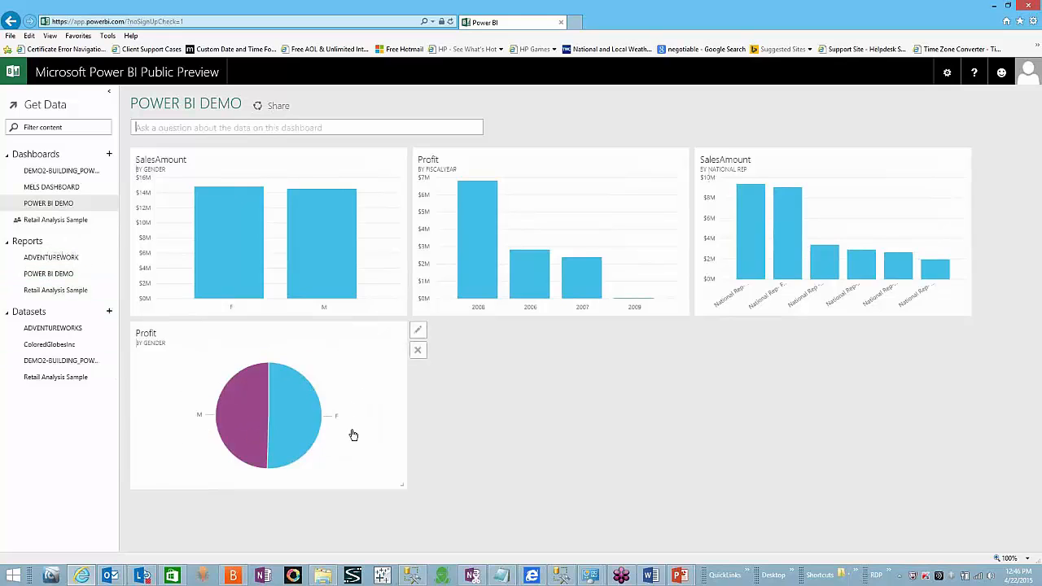
click(275, 106)
click(265, 165)
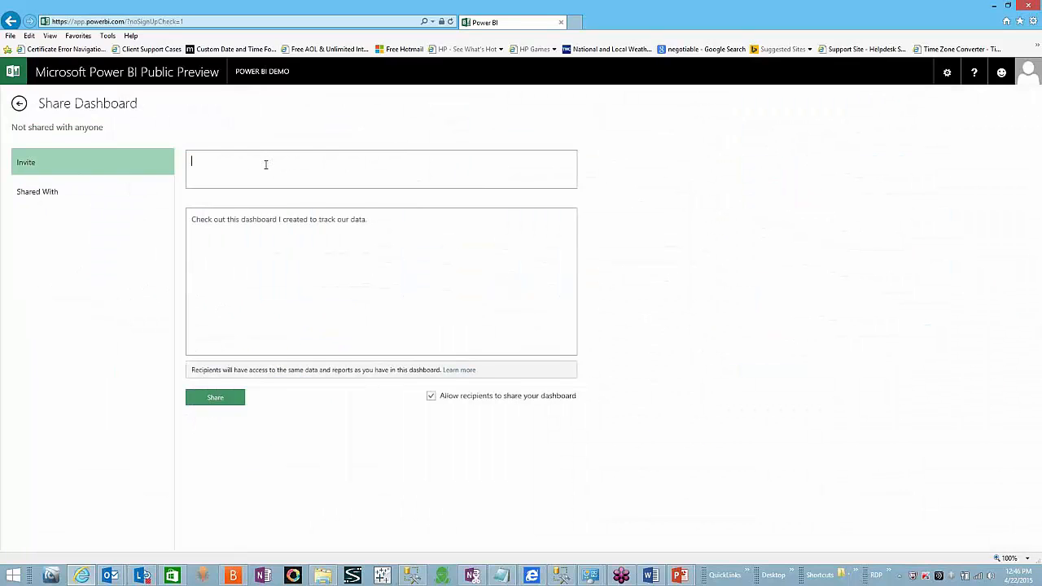
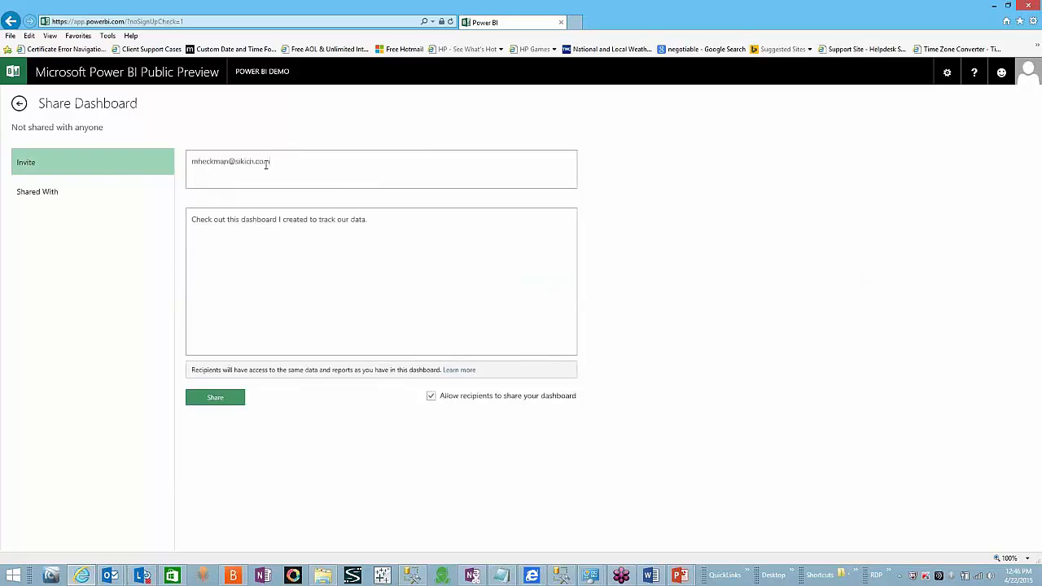
click(223, 399)
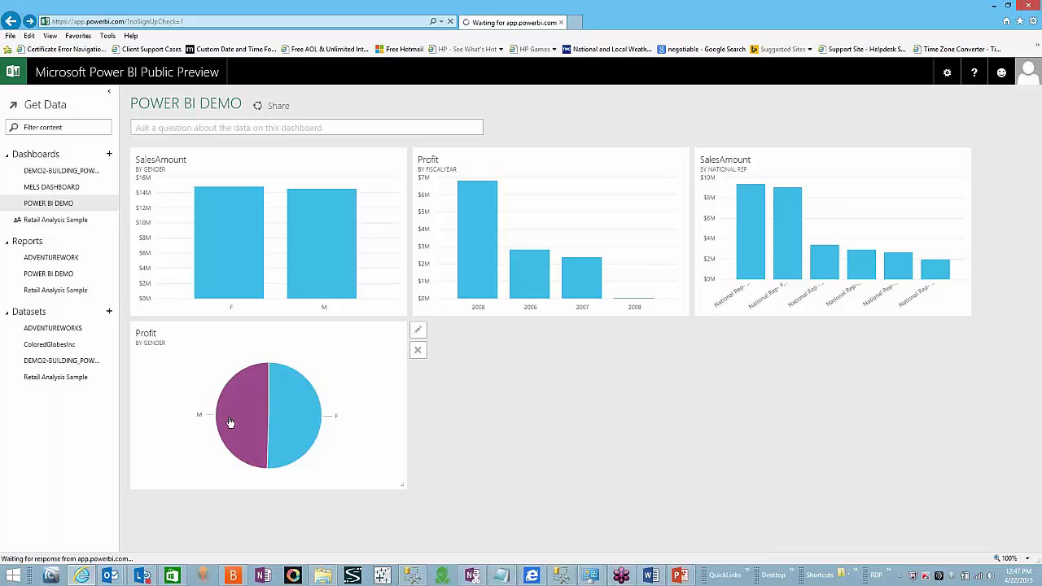
click(163, 128)
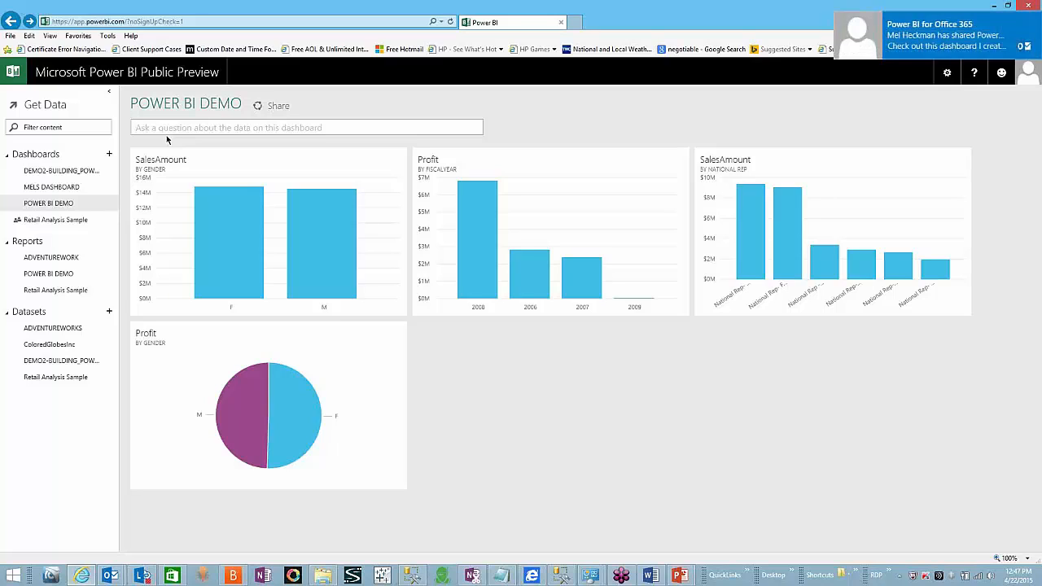
click(971, 50)
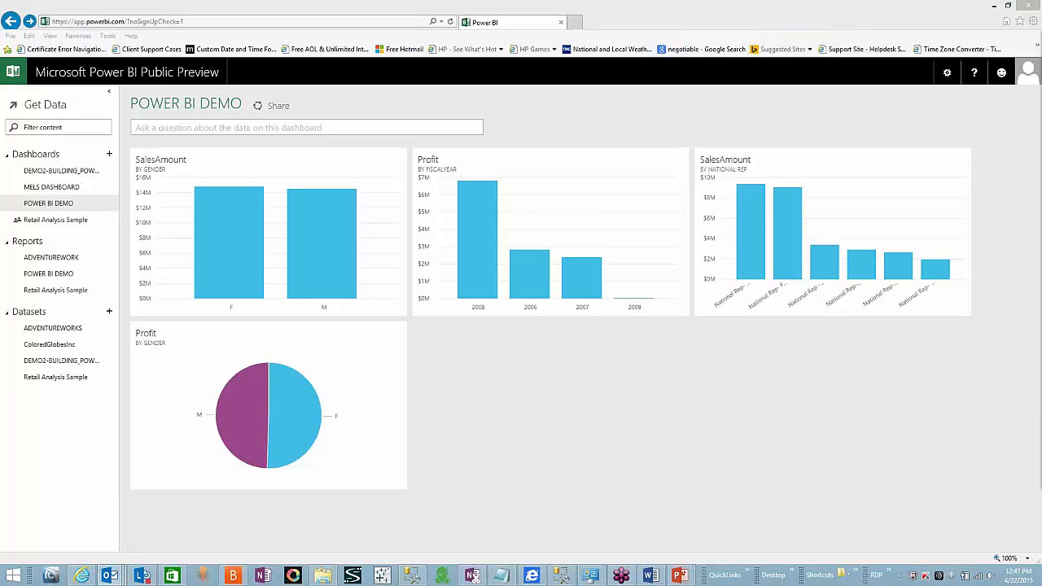
Step: Follow the Open POWER BI DEMO link in the Power BI share invitation e-mail
drag(1041, 73, 514, 46)
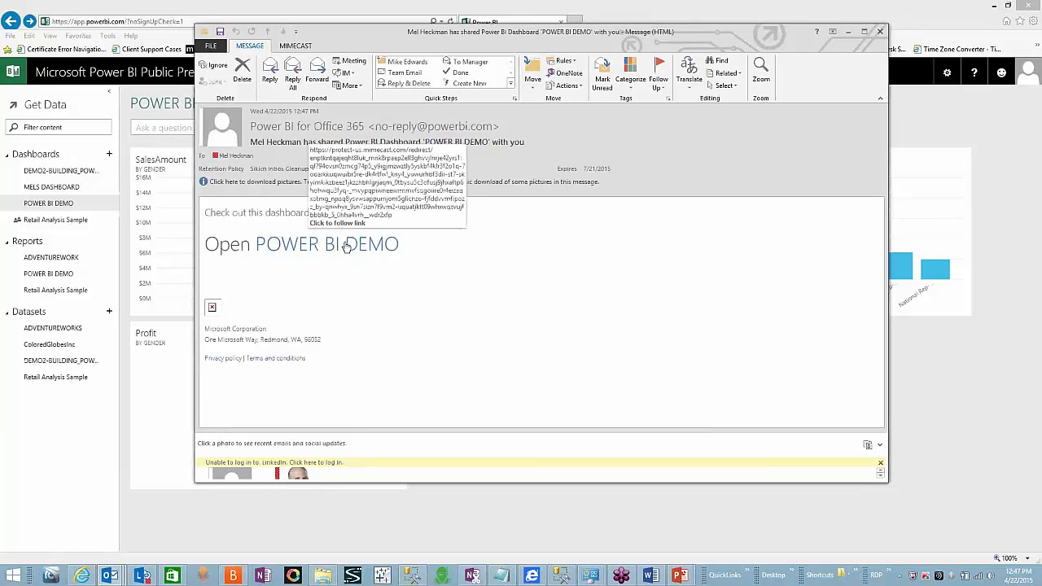
click(346, 246)
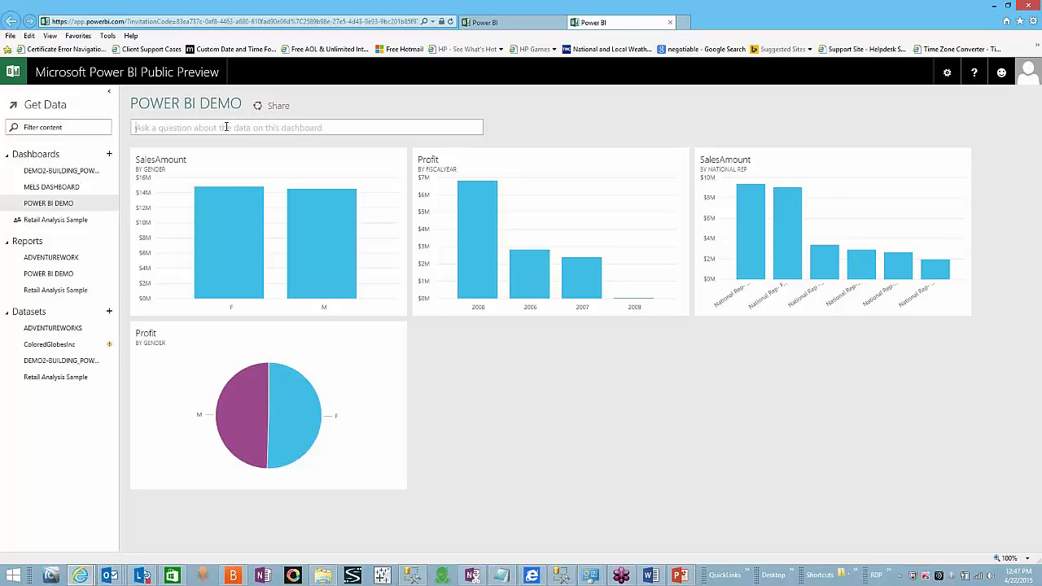
Step: Ask Q&A 'what is the profit by national', fixing the typos along the way
text(Give )
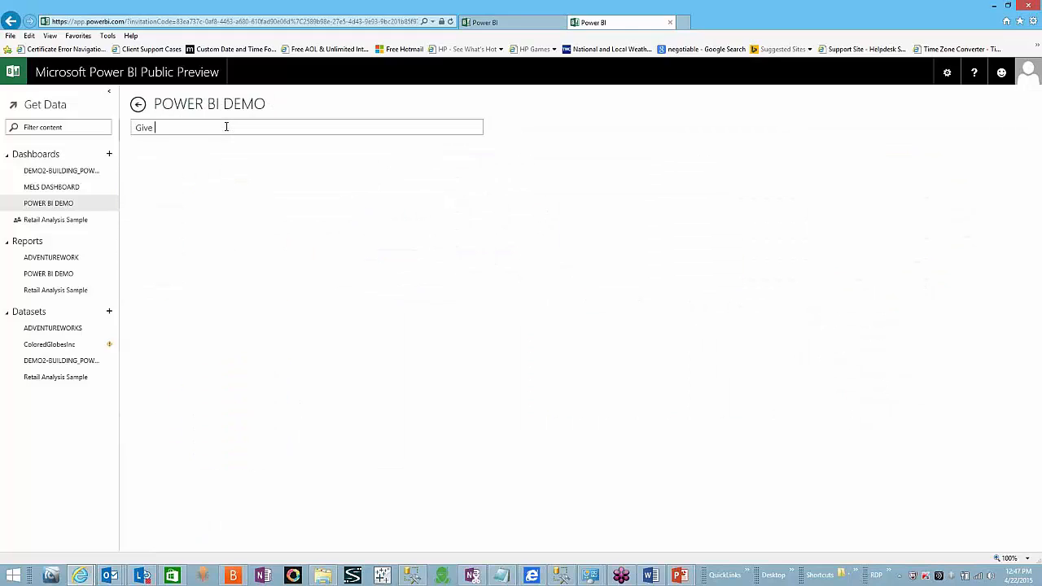
text(m)
key(BackSpace)
key(BackSpace)
key(BackSpace)
key(BackSpace)
key(BackSpace)
key(BackSpace)
text(what is the s)
key(BackSpace)
text(pr)
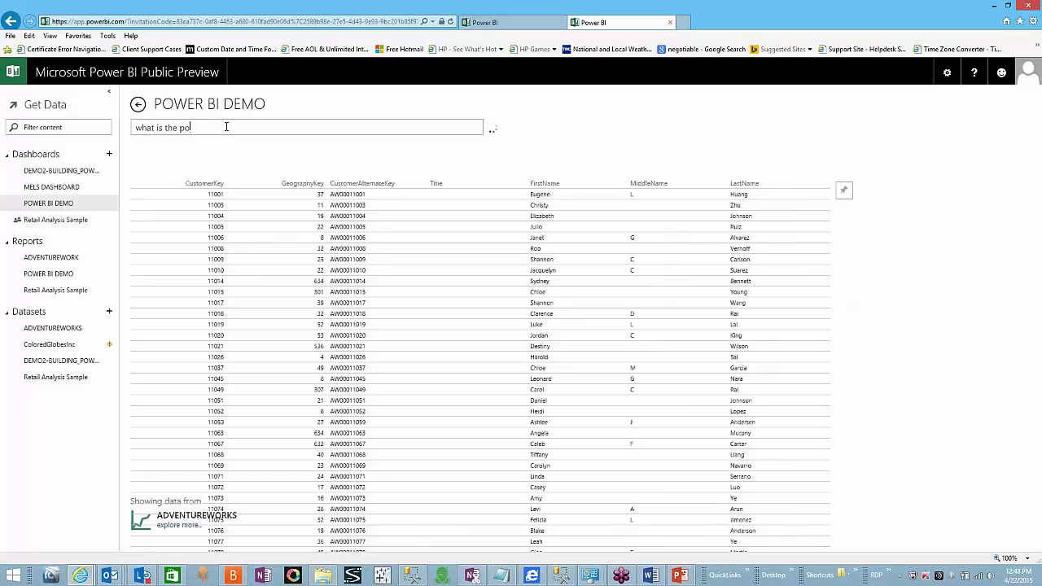
text(ofit)
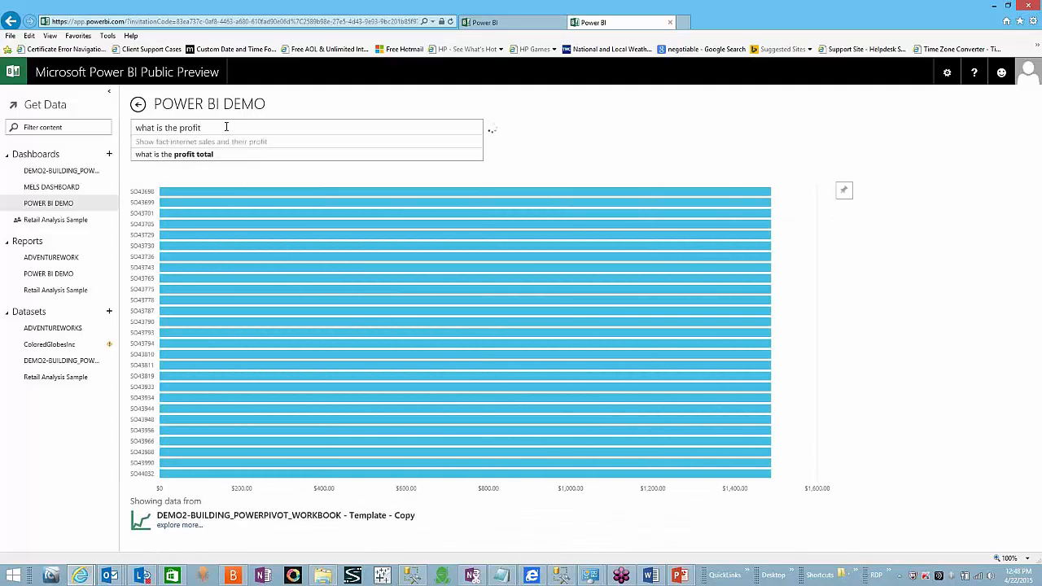
text( by)
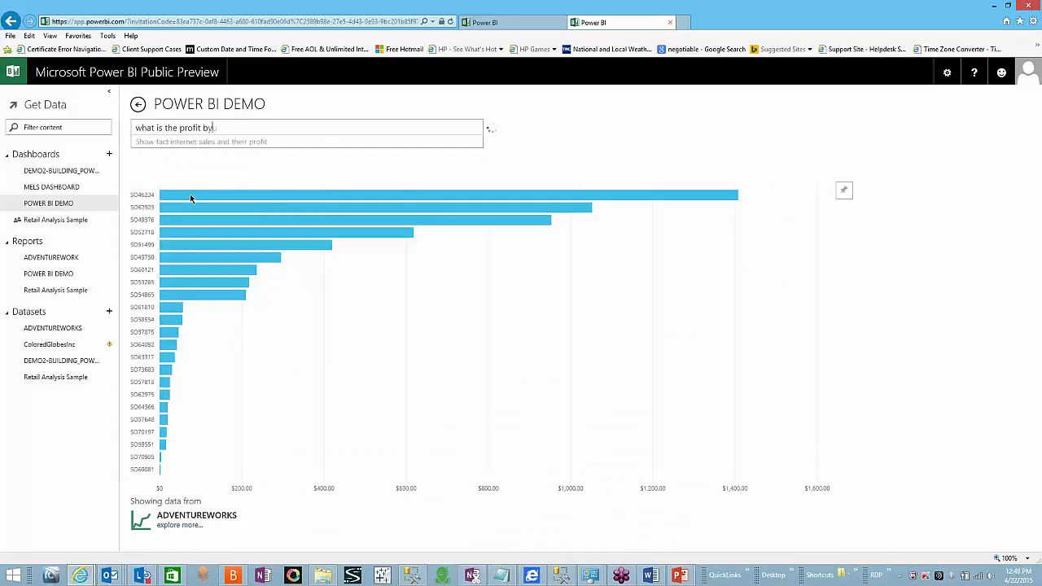
text( natio)
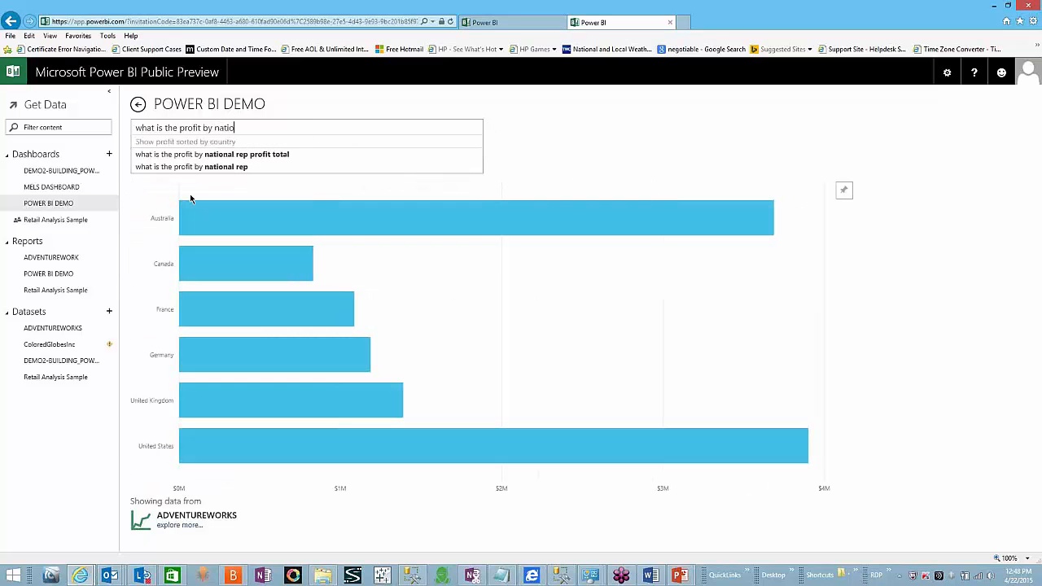
text(a)
key(BackSpace)
text(nal)
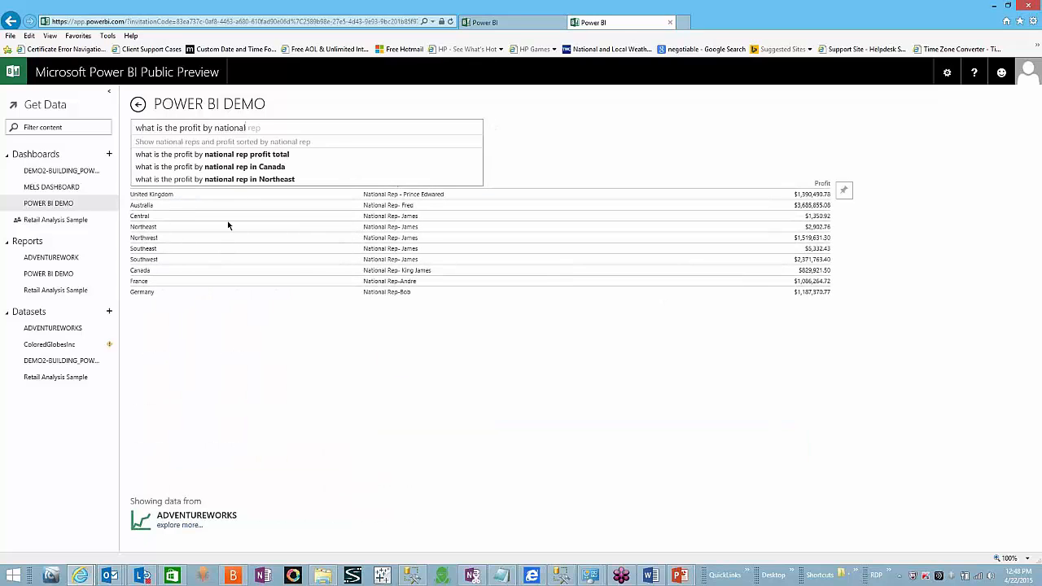
Step: Try the Northeast and Australia suggestions, then return to 'what is the profit by national rep'
click(256, 181)
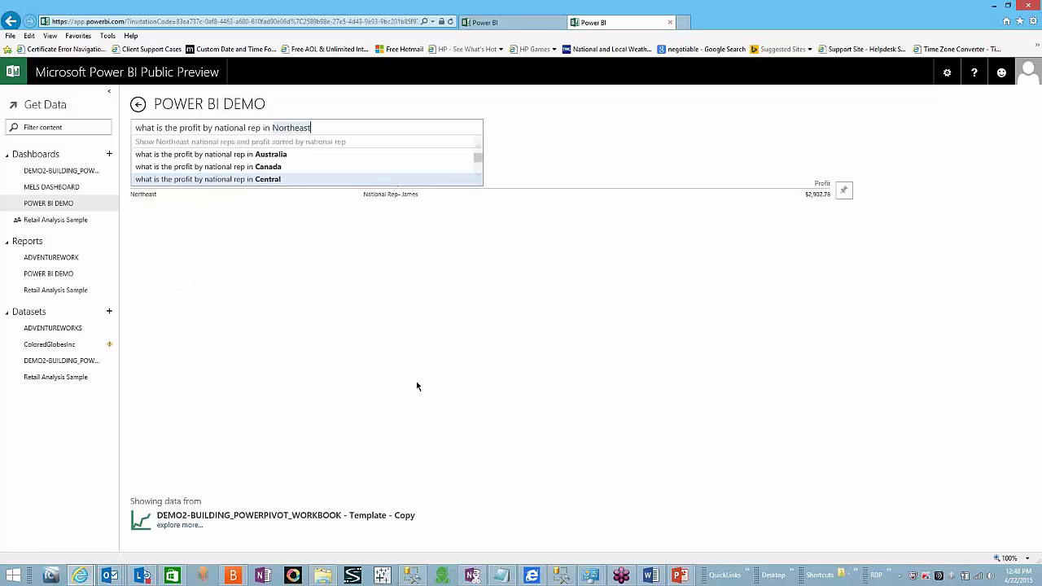
click(239, 155)
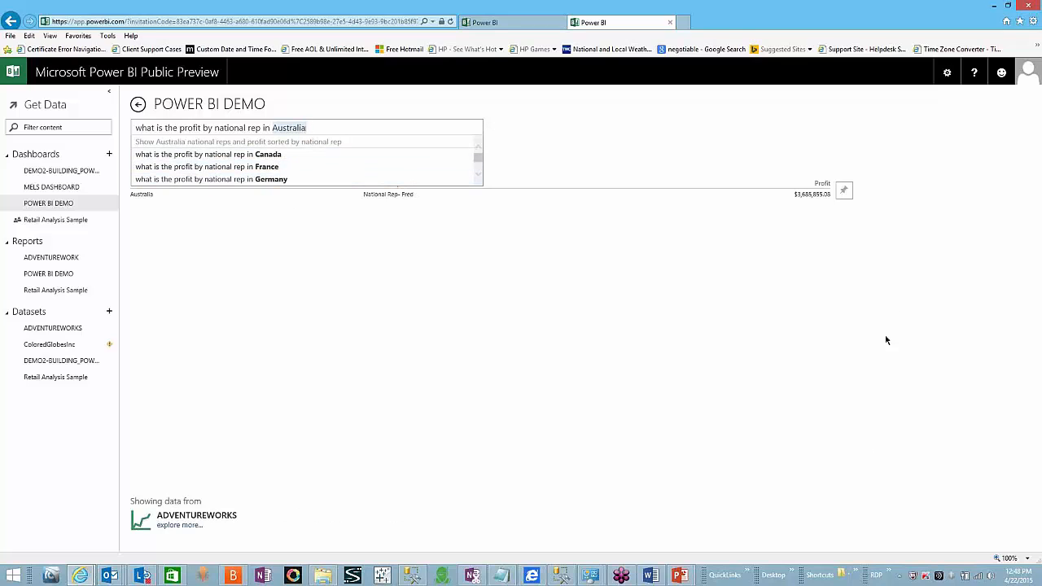
click(563, 368)
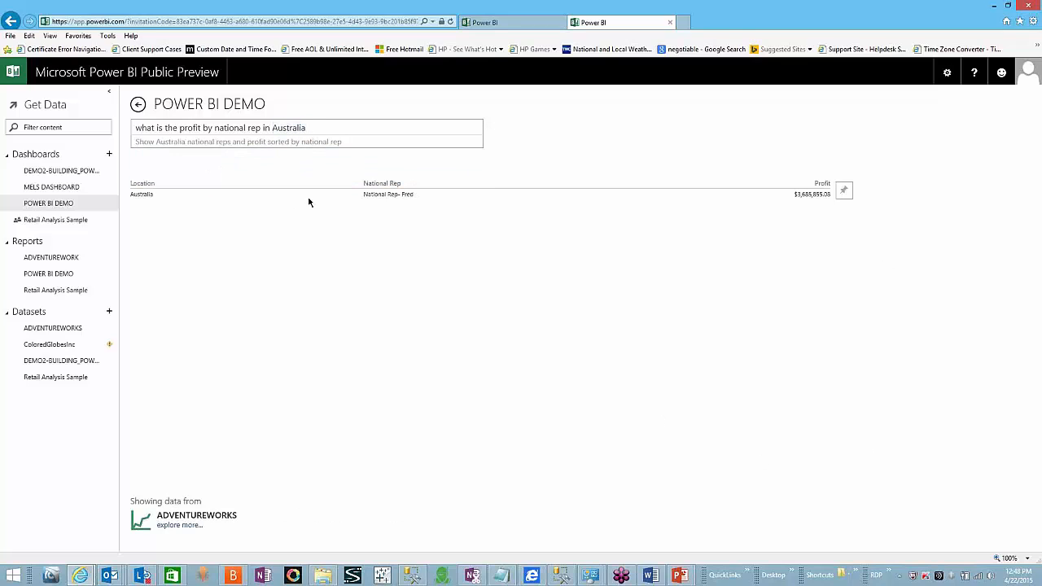
click(310, 128)
key(BackSpace)
key(BackSpace)
key(BackSpace)
key(BackSpace)
key(BackSpace)
key(BackSpace)
key(BackSpace)
key(BackSpace)
key(BackSpace)
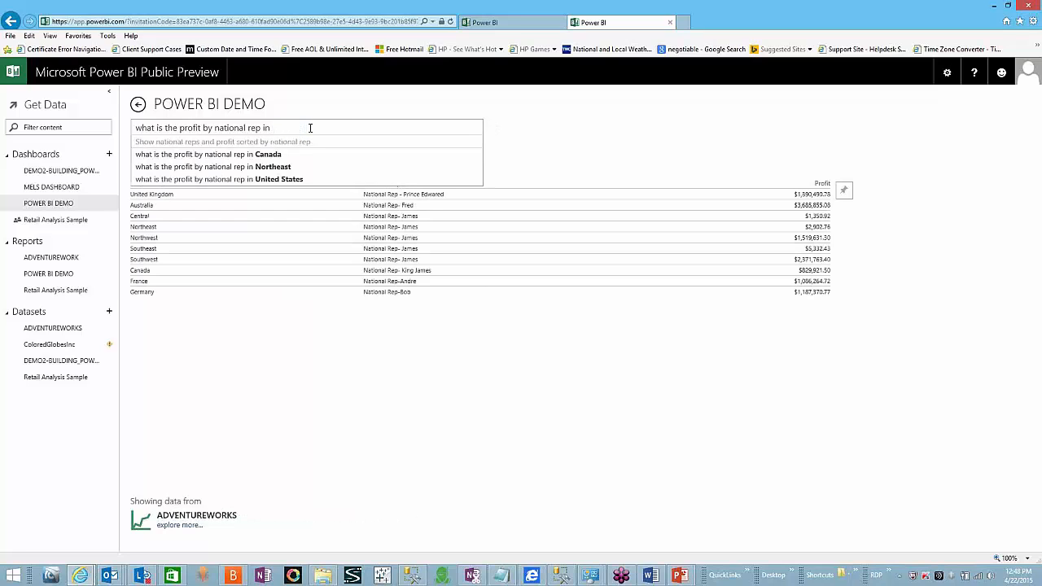
key(BackSpace)
key(BackSpace)
key(BackSpace)
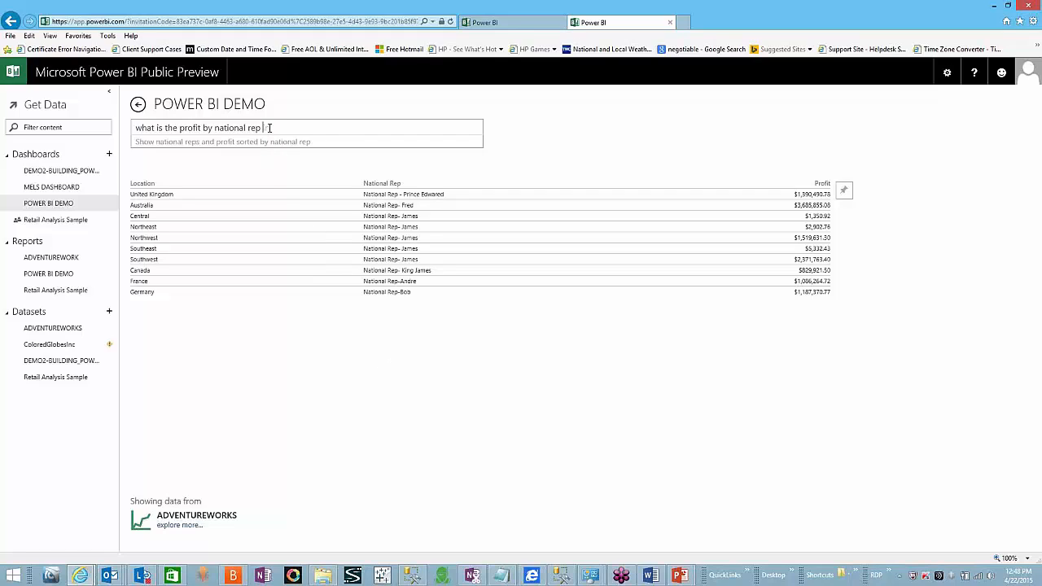
Step: Change the question to 'profit by year in bar chart' and pin the 2005–2008 bar chart
drag(267, 128, 214, 127)
text(year.)
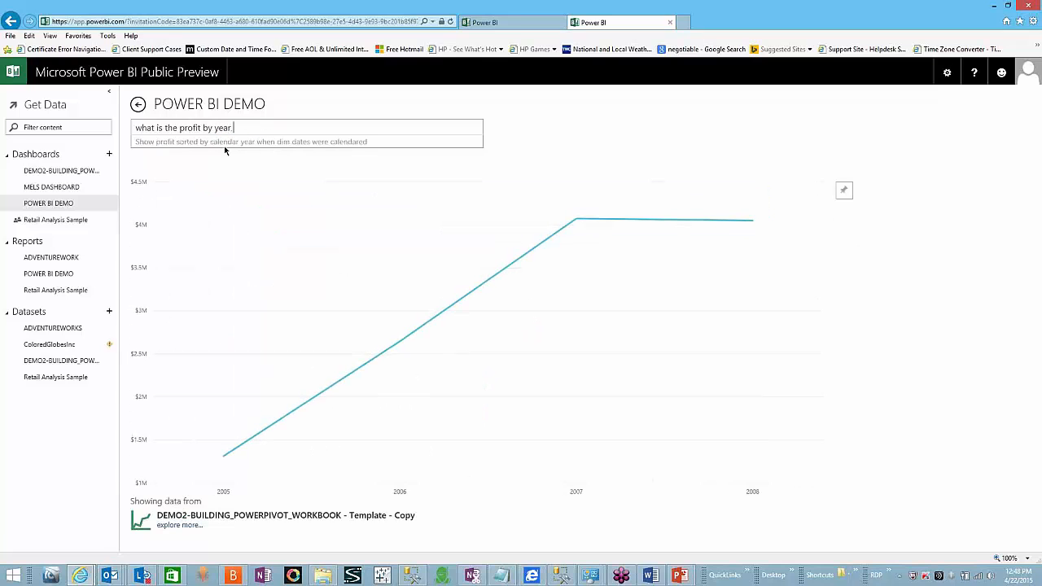
key(BackSpace)
text(in bar c)
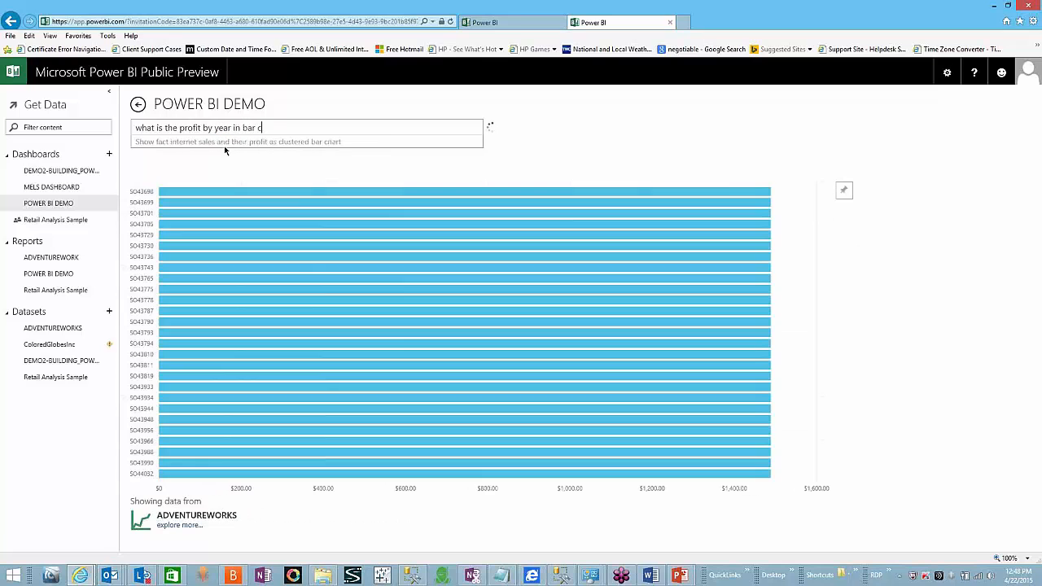
text(har)
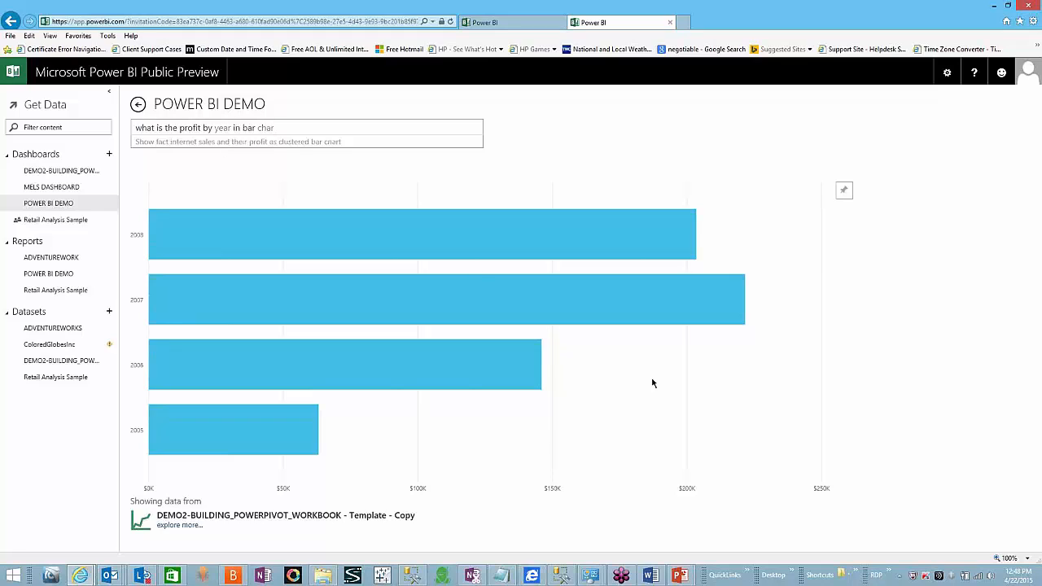
click(852, 199)
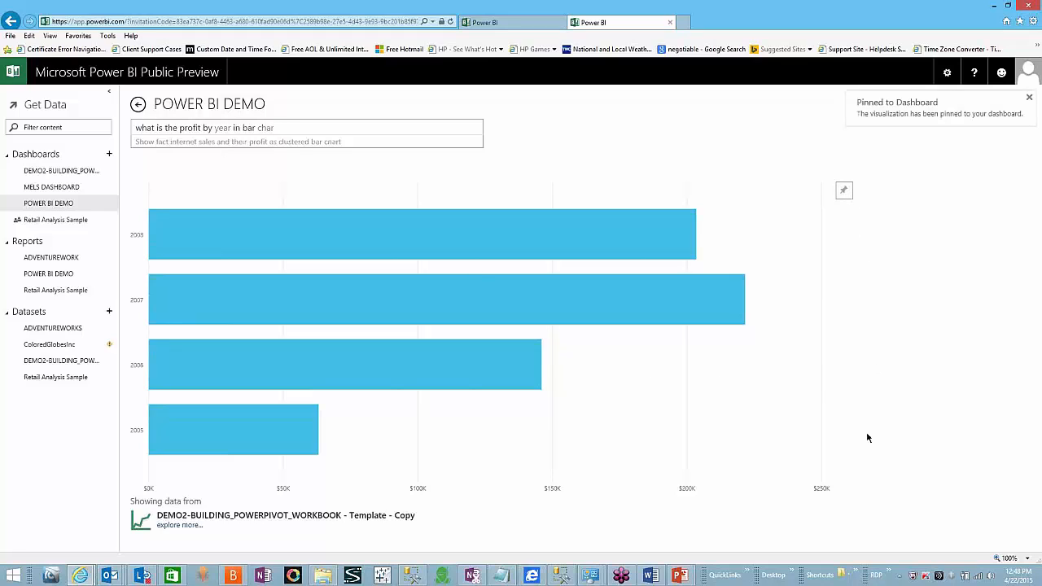